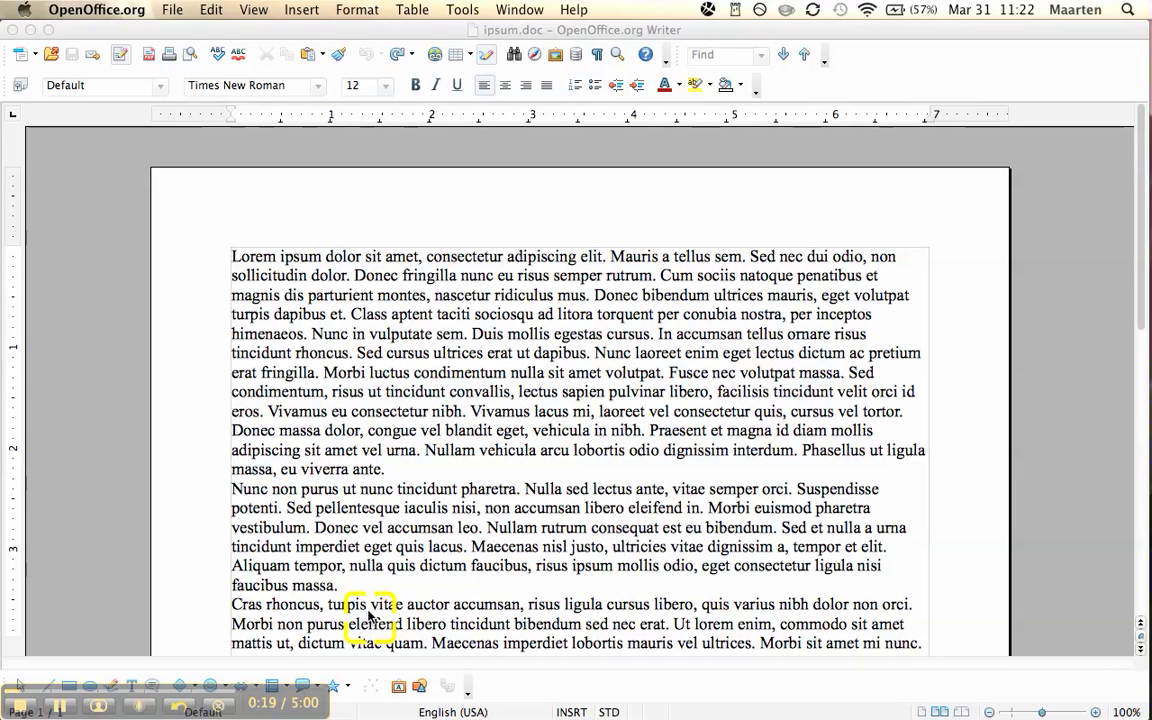
- Insert a page break before 'Lorem' so the text starts on page 2, then return to page 1
{"action": "left_click", "coordinate": [298, 322]}
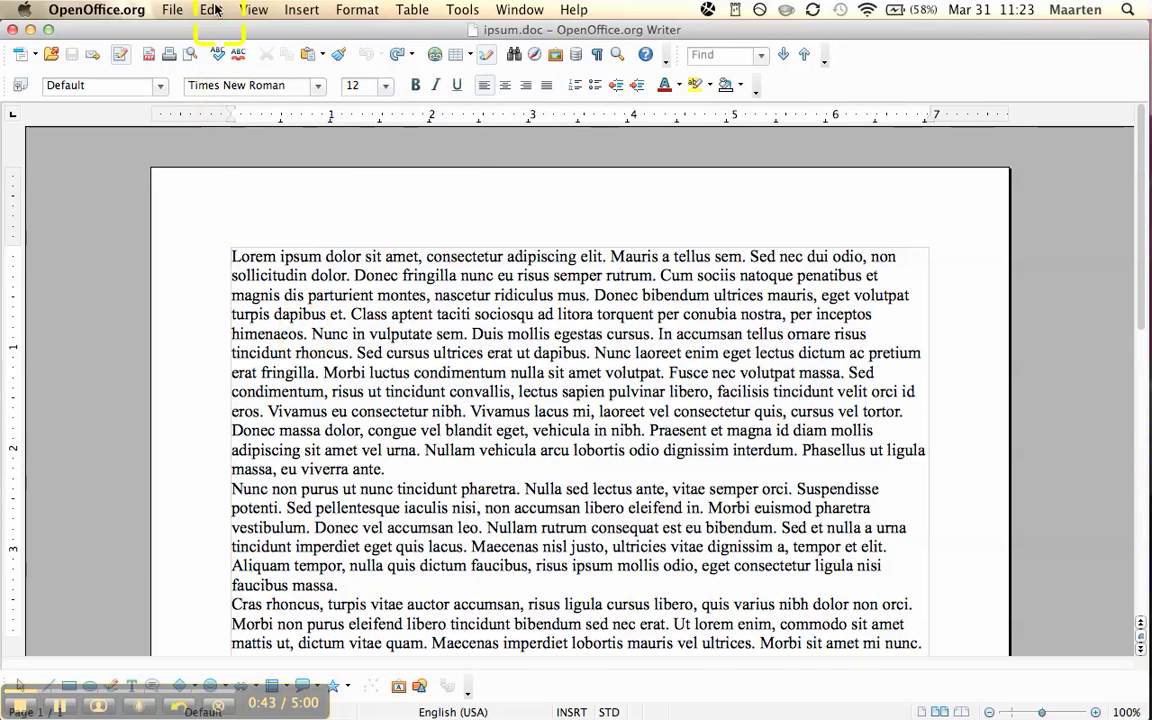
{"action": "left_click", "coordinate": [301, 10]}
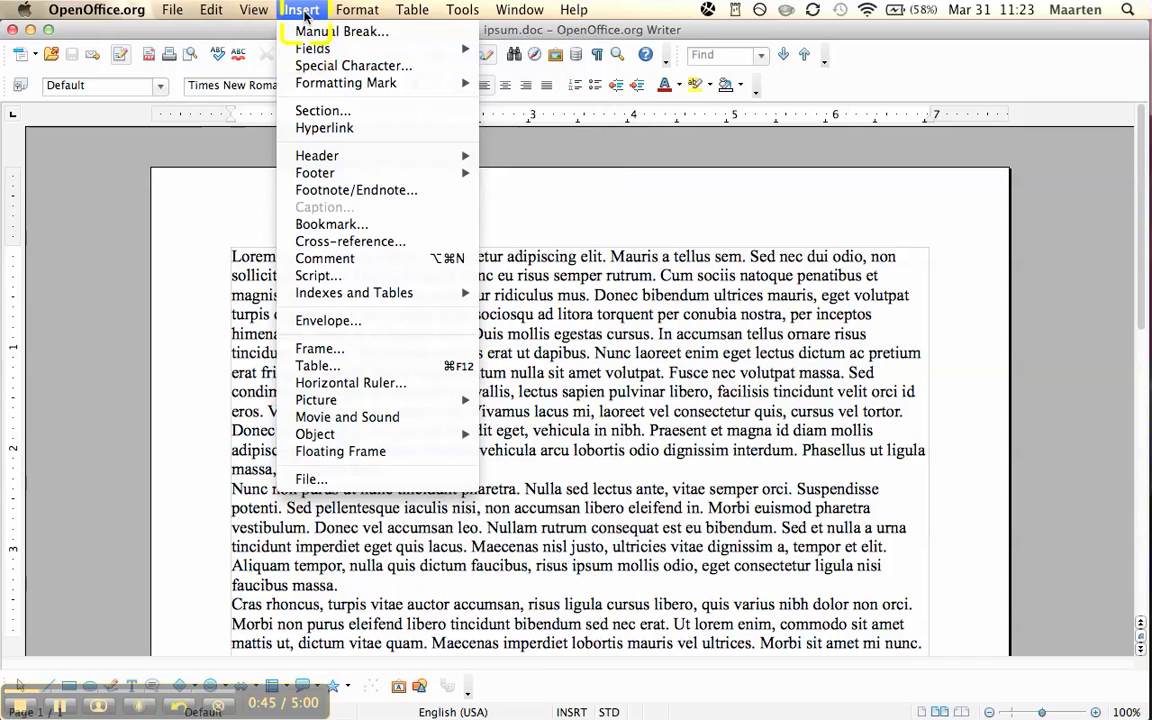
{"action": "left_click", "coordinate": [240, 186]}
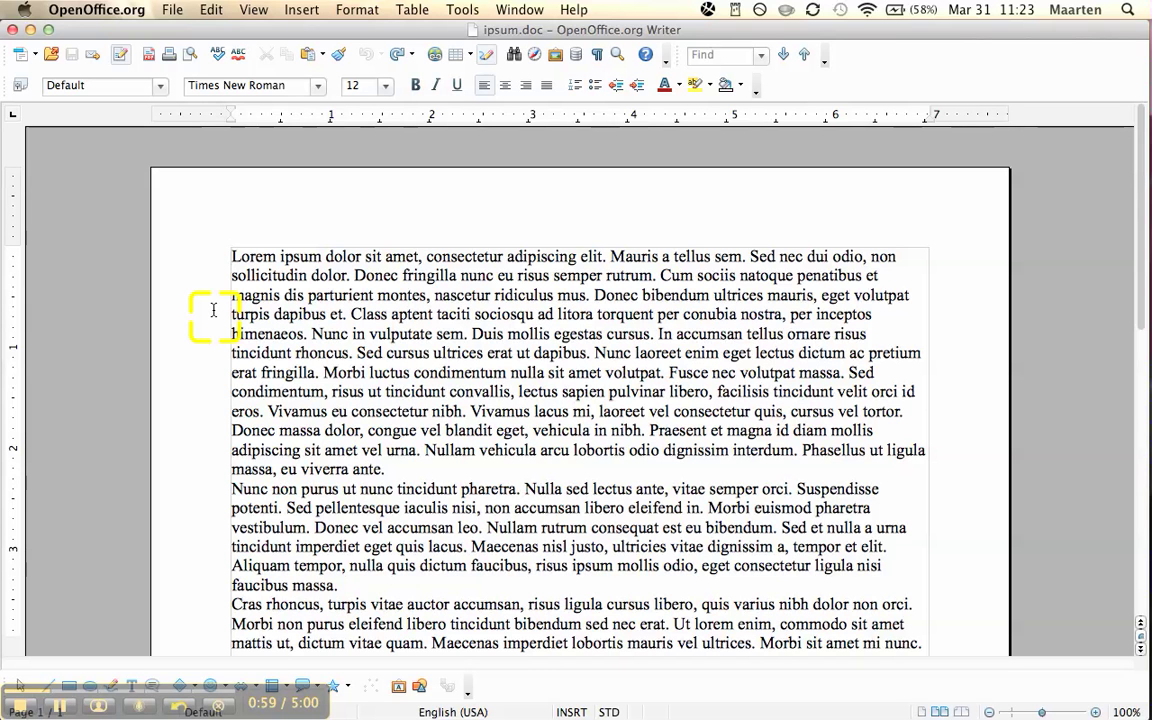
{"action": "key", "text": "ctrl+Return"}
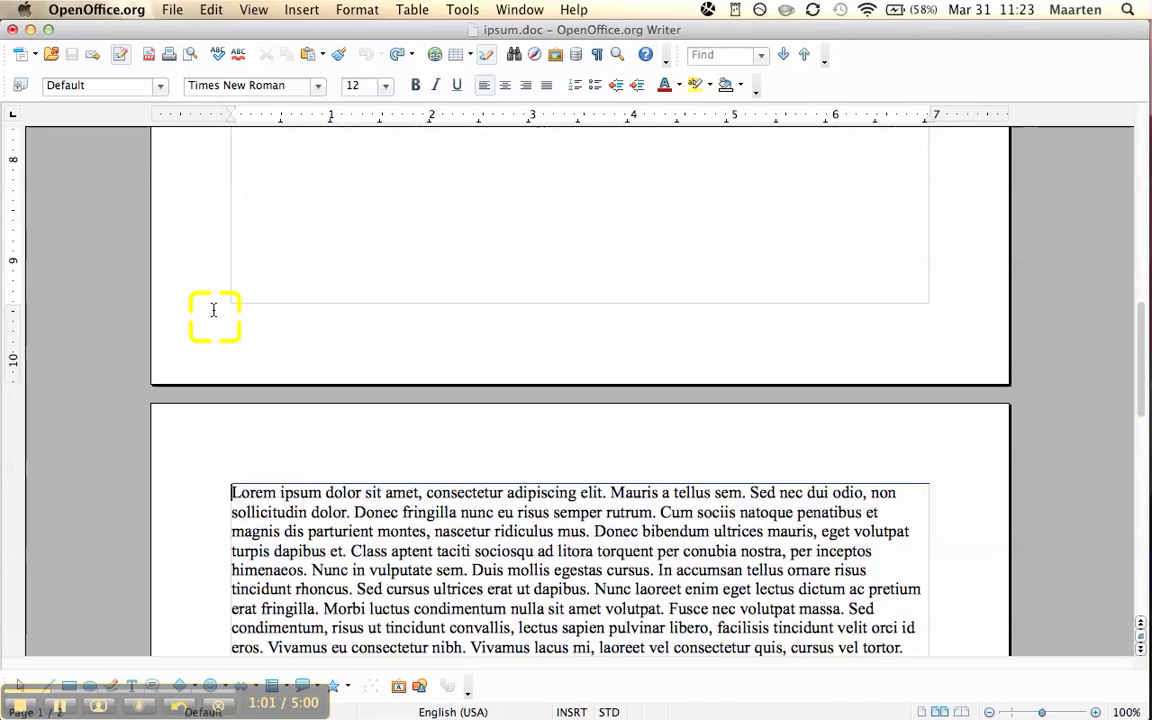
{"action": "key", "text": "Up"}
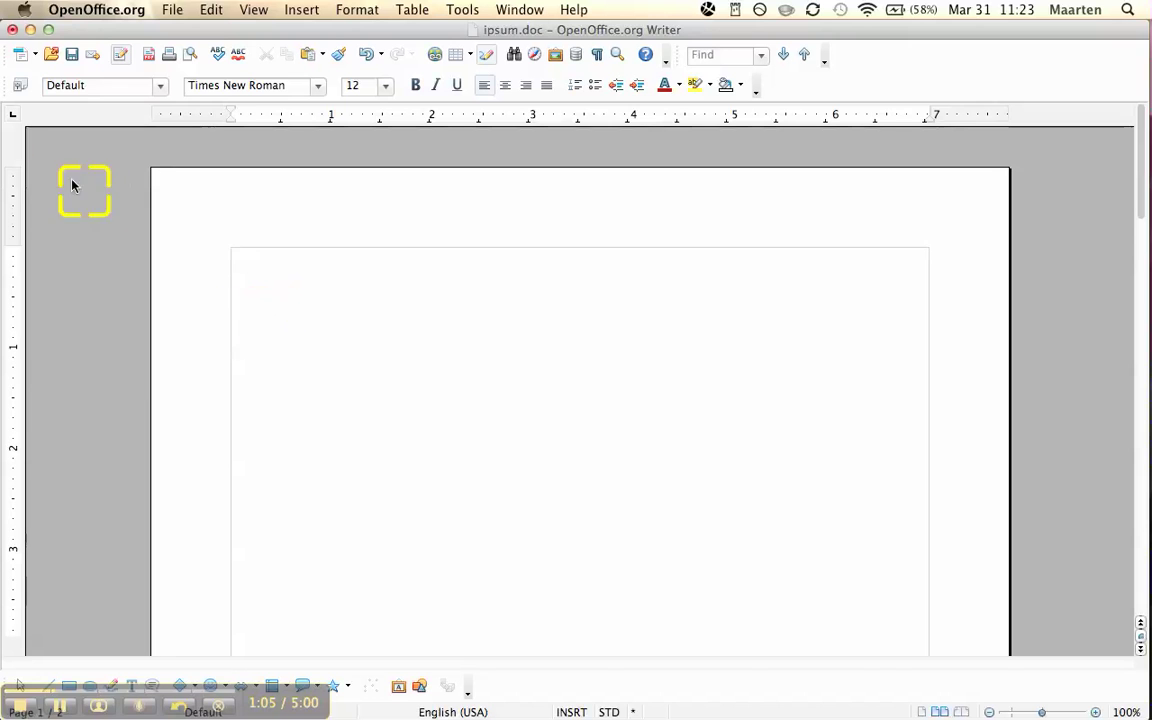
- Apply the First Page page style to the blank opening page via Styles and Formatting
{"action": "left_click", "coordinate": [19, 88]}
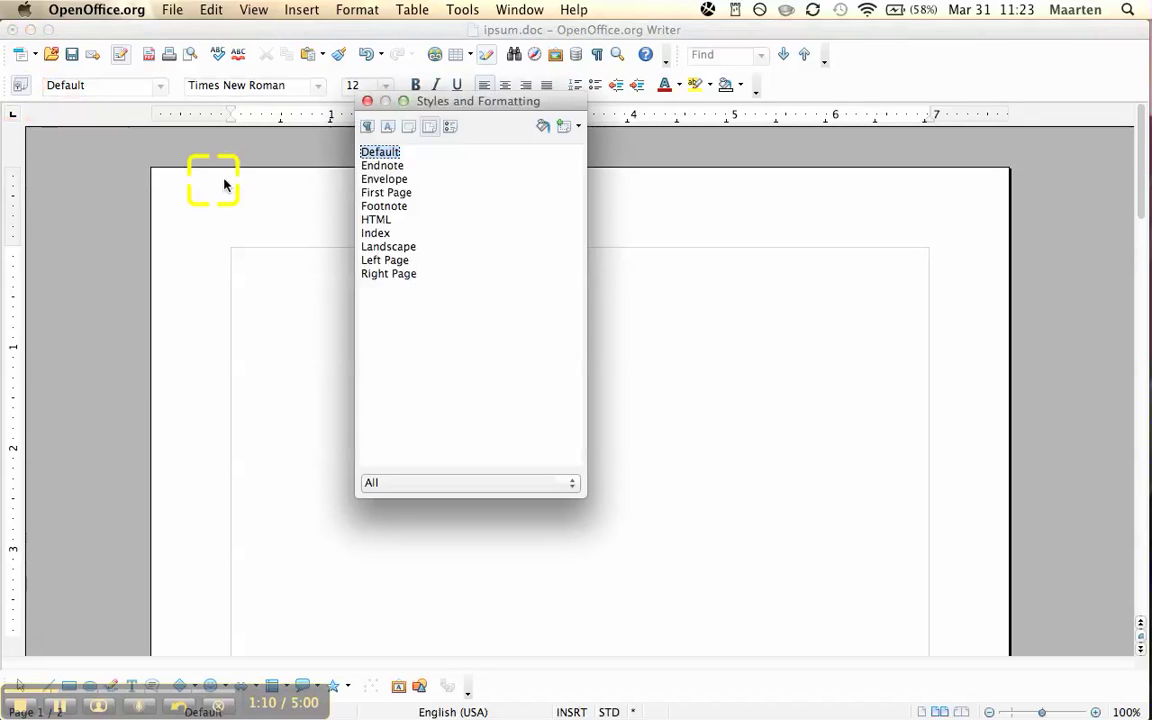
{"action": "left_click", "coordinate": [370, 128]}
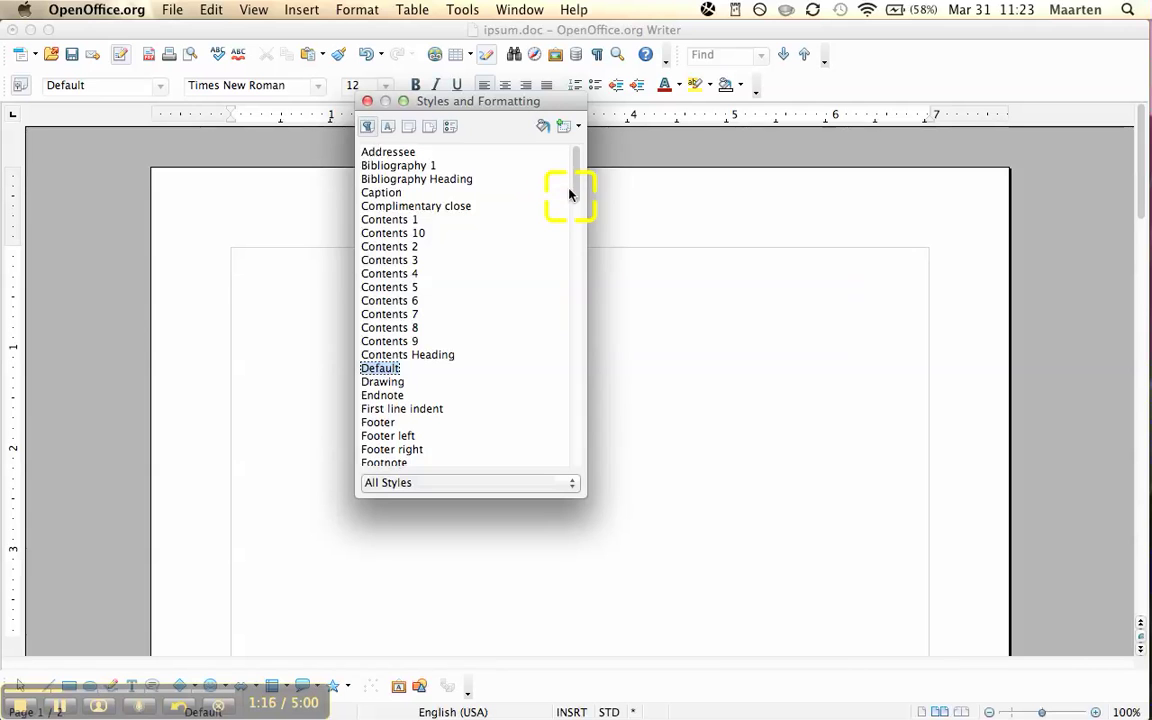
{"action": "left_click_drag", "start_coordinate": [576, 185], "coordinate": [558, 265]}
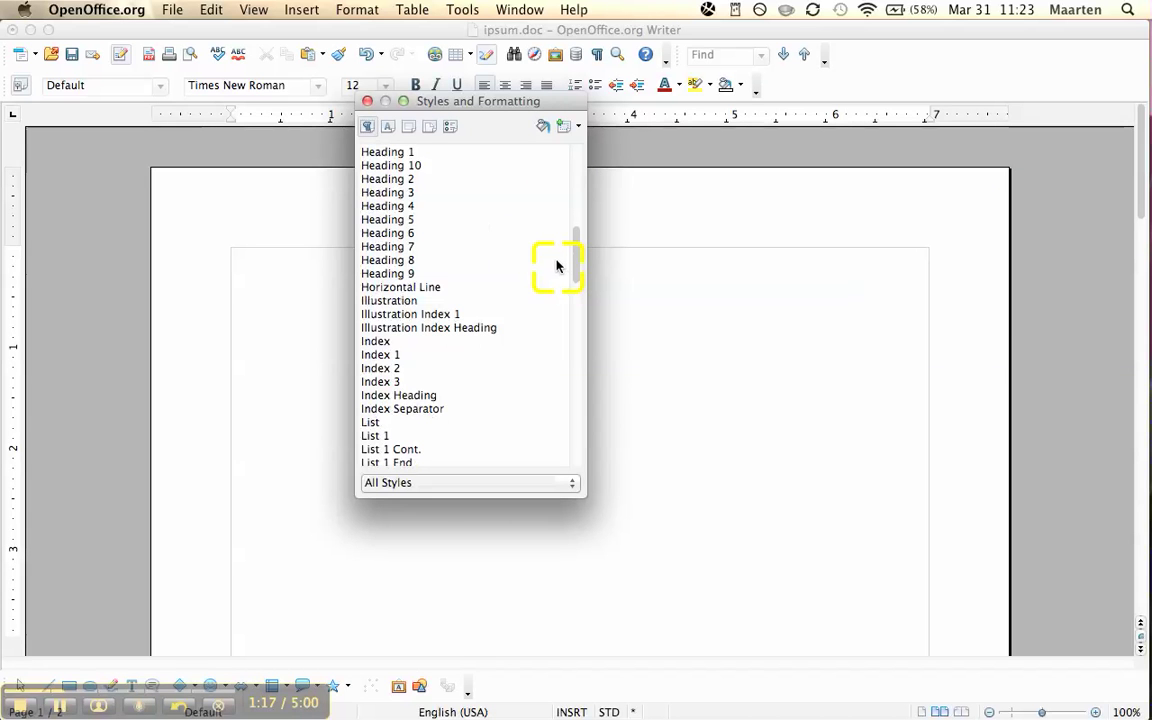
{"action": "left_click", "coordinate": [431, 126]}
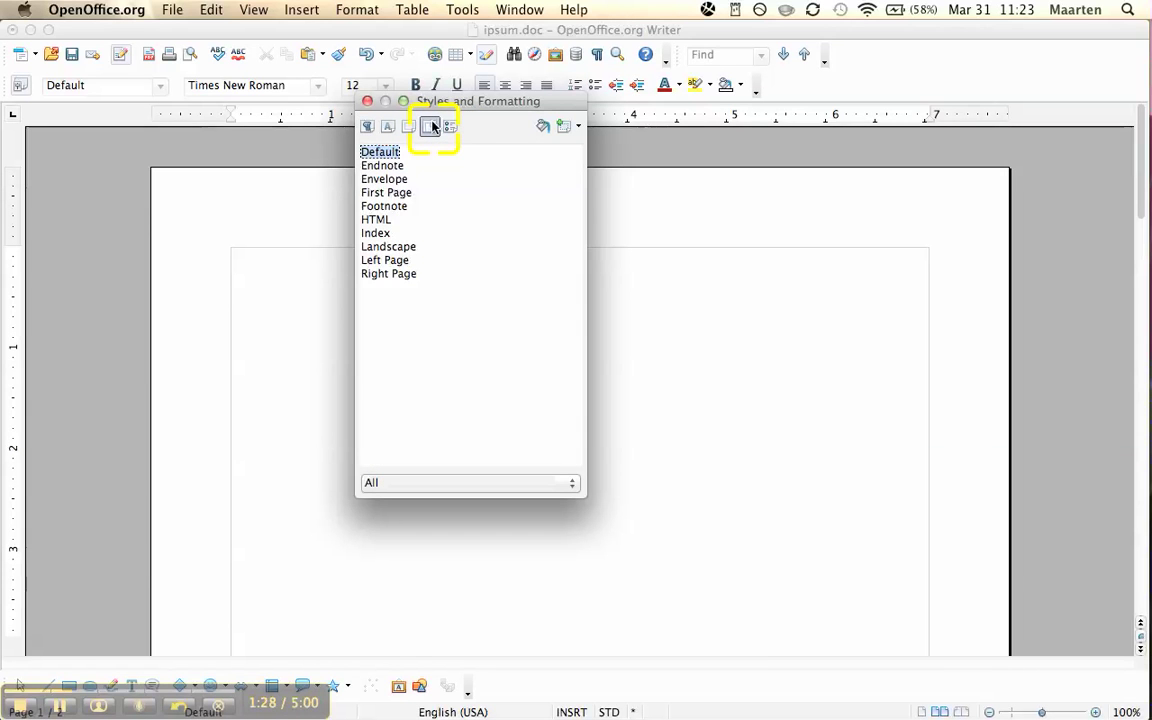
{"action": "double_click", "coordinate": [397, 193]}
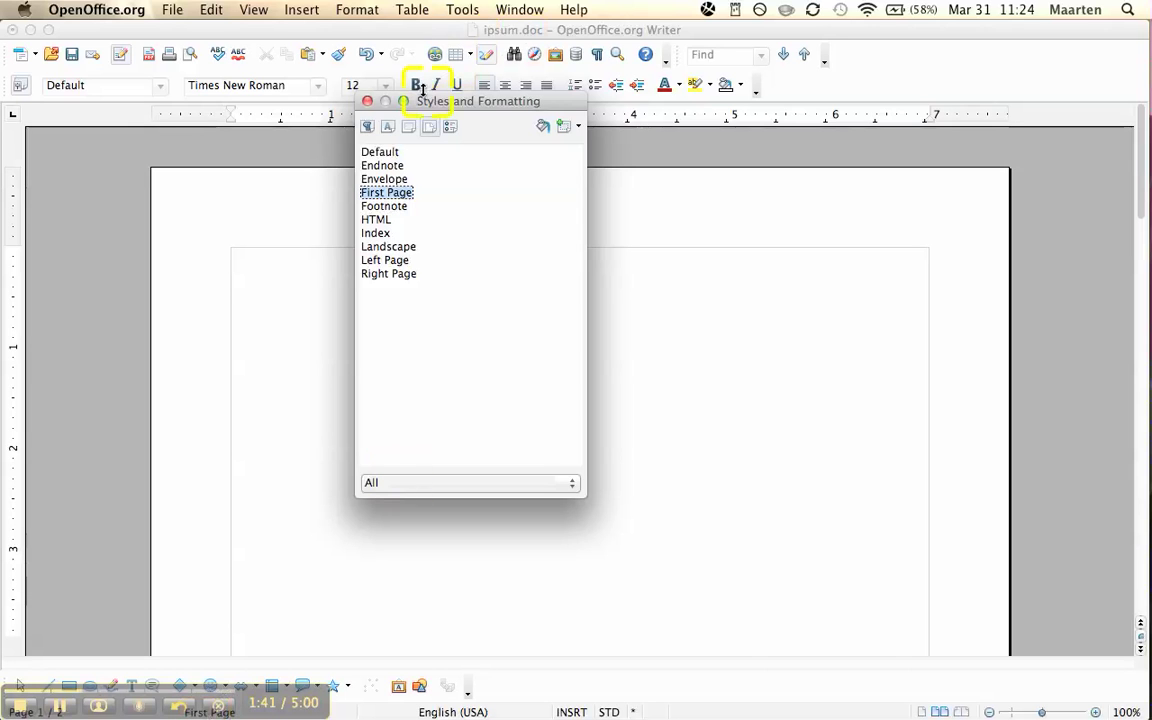
- Close Styles and Formatting and scroll between the blank page 1 and the text on page 2
{"action": "left_click", "coordinate": [367, 101]}
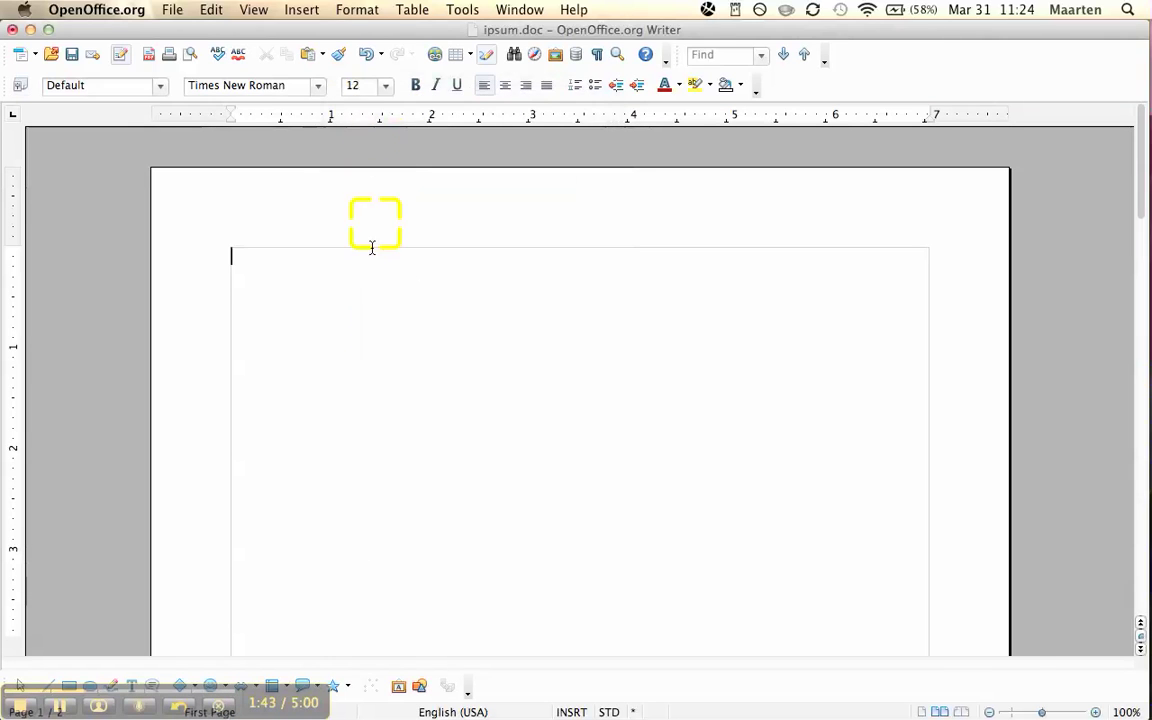
{"action": "scroll", "coordinate": [382, 327], "scroll_direction": "down", "scroll_amount": 10}
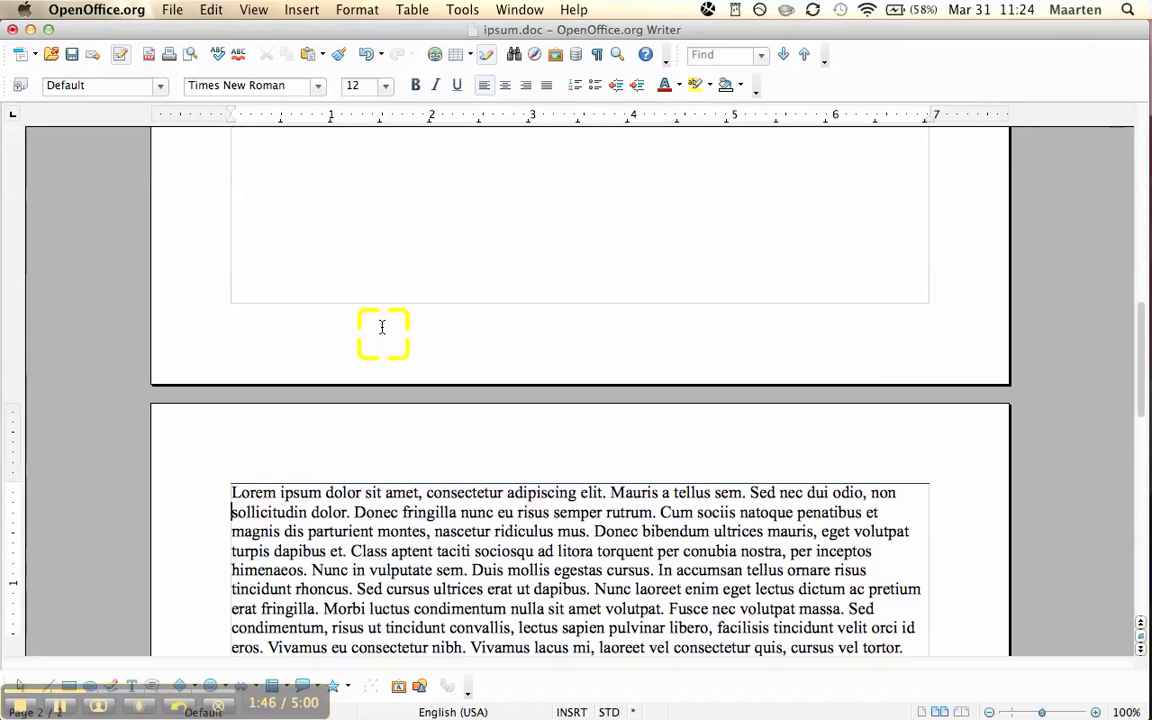
{"action": "scroll", "coordinate": [382, 327], "scroll_direction": "up", "scroll_amount": 10}
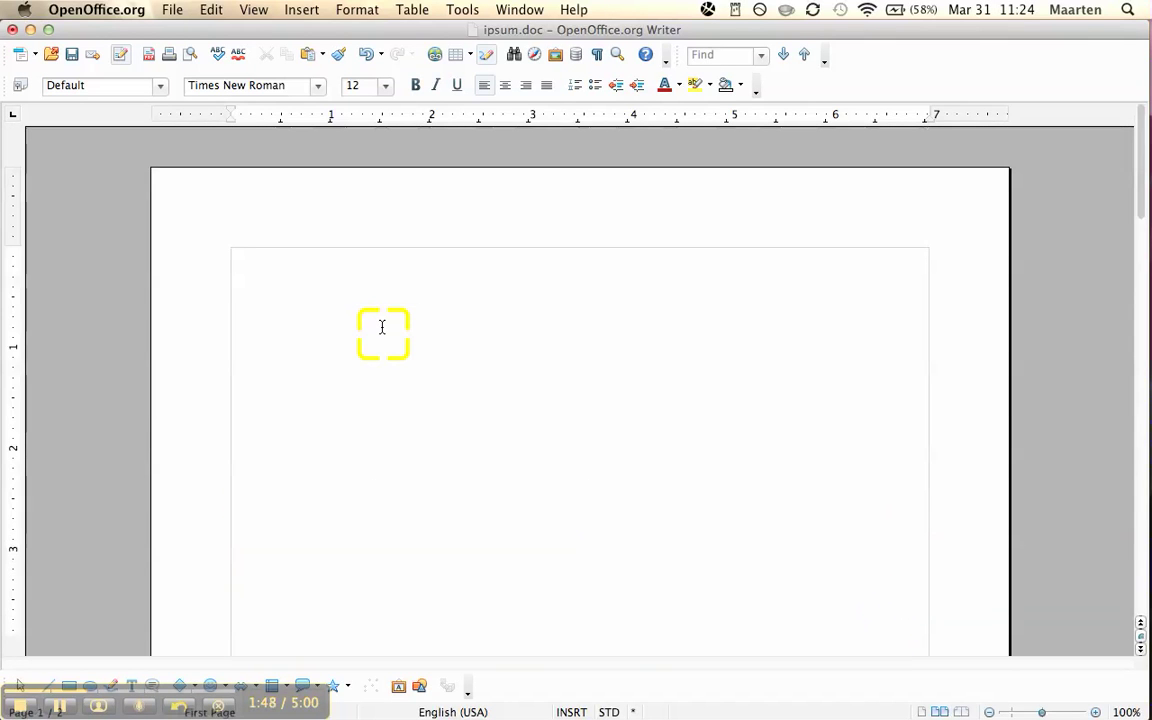
{"action": "scroll", "coordinate": [382, 327], "scroll_direction": "down", "scroll_amount": 10}
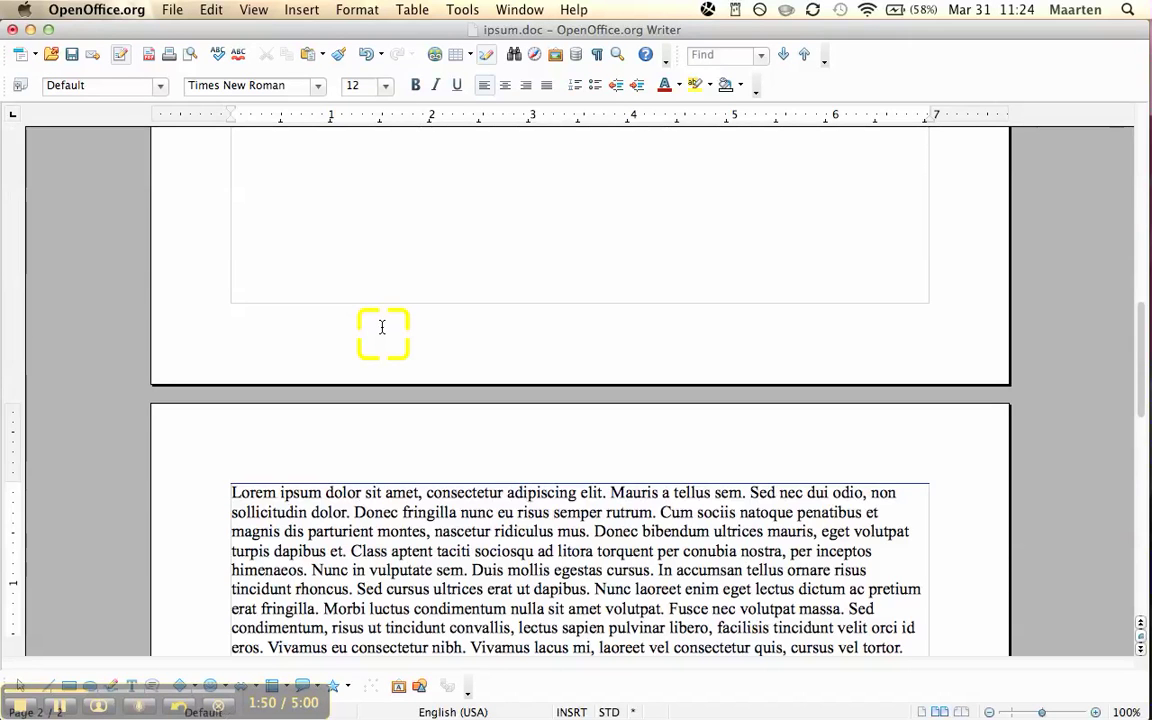
{"action": "scroll", "coordinate": [382, 327], "scroll_direction": "up", "scroll_amount": 10}
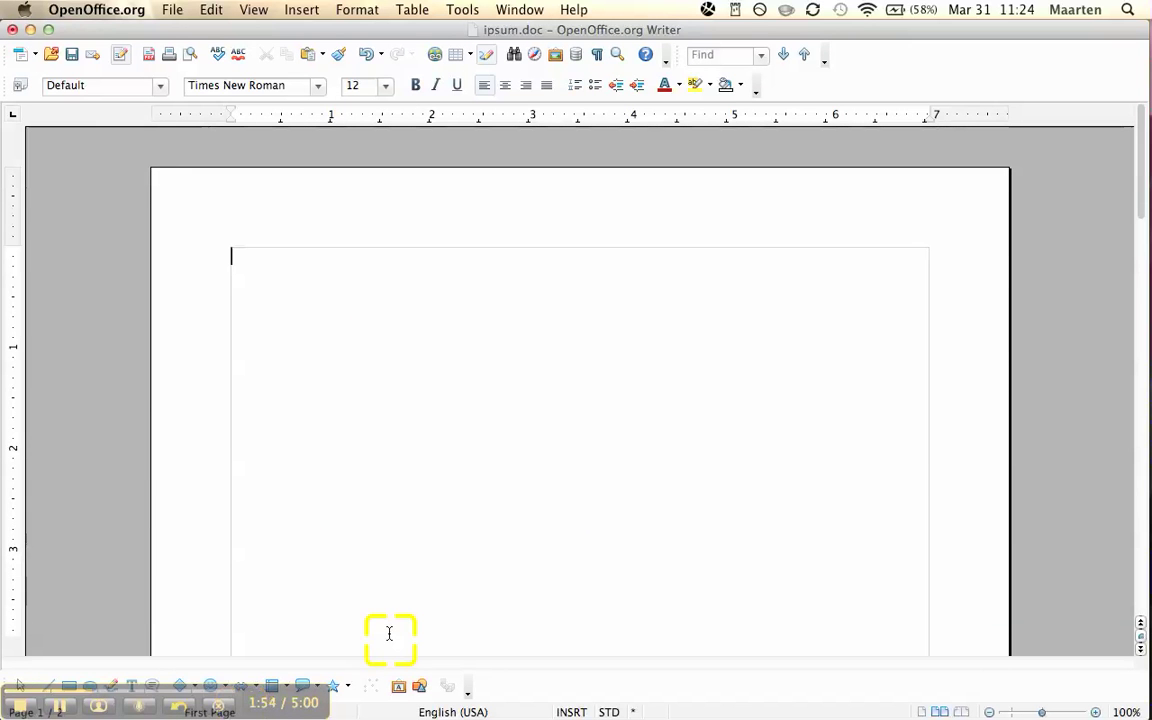
{"action": "scroll", "coordinate": [389, 633], "scroll_direction": "down", "scroll_amount": 10}
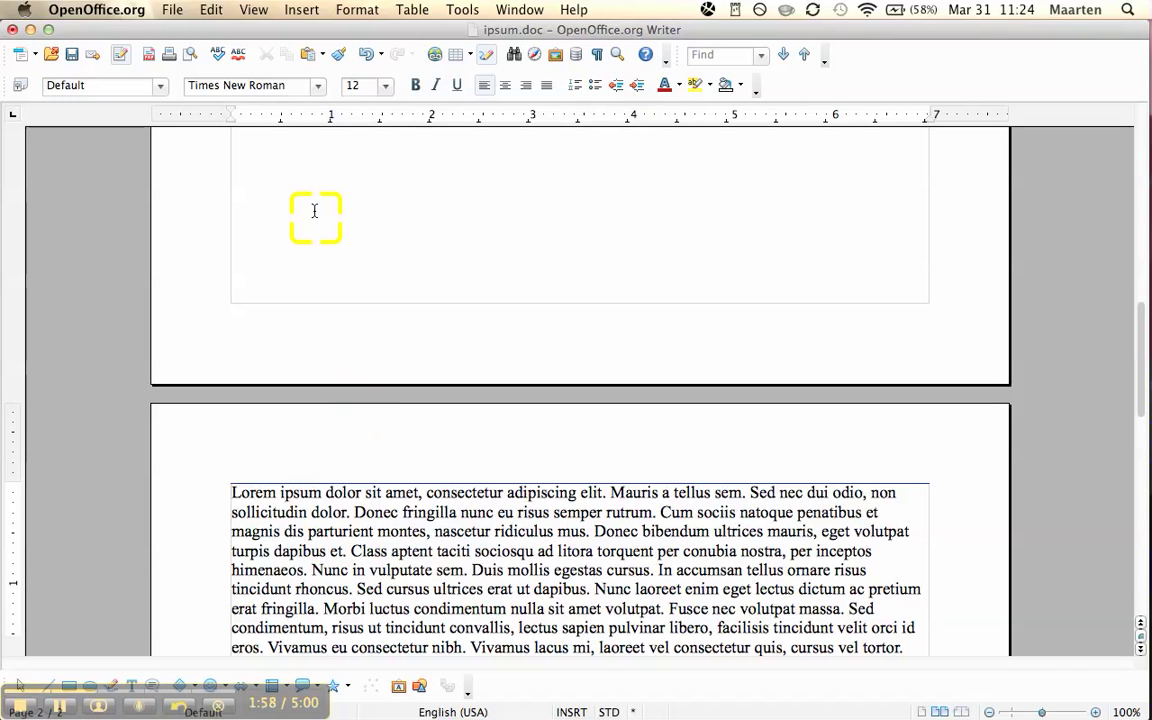
{"action": "key", "text": "Down"}
{"action": "key", "text": "Down"}
- Insert a page break so the text from 'eros.' starts on a new page
{"action": "key", "text": "Up"}
{"action": "key", "text": "Up"}
{"action": "key", "text": "Down"}
{"action": "key", "text": "Down"}
{"action": "key", "text": "Down"}
{"action": "key", "text": "Up"}
{"action": "key", "text": "Up"}
{"action": "key", "text": "Up"}
{"action": "key", "text": "Up"}
{"action": "key", "text": "Up"}
{"action": "key", "text": "Up"}
{"action": "key", "text": "Up"}
{"action": "key", "text": "Up"}
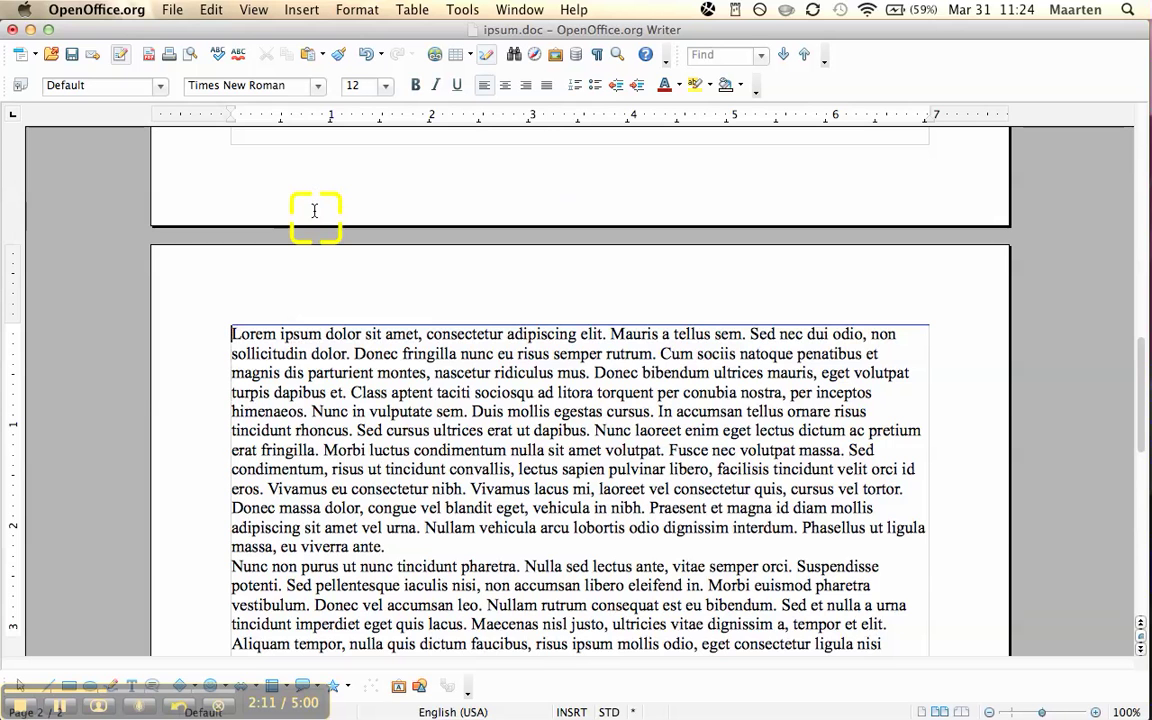
{"action": "scroll", "coordinate": [314, 210], "scroll_direction": "up", "scroll_amount": 3}
- Insert page breaks before 'Nunc non purus', 'Cras rhoncus' and 'Sed gravida'
{"action": "key", "text": "Down"}
{"action": "key", "text": "Down"}
{"action": "key", "text": "Down"}
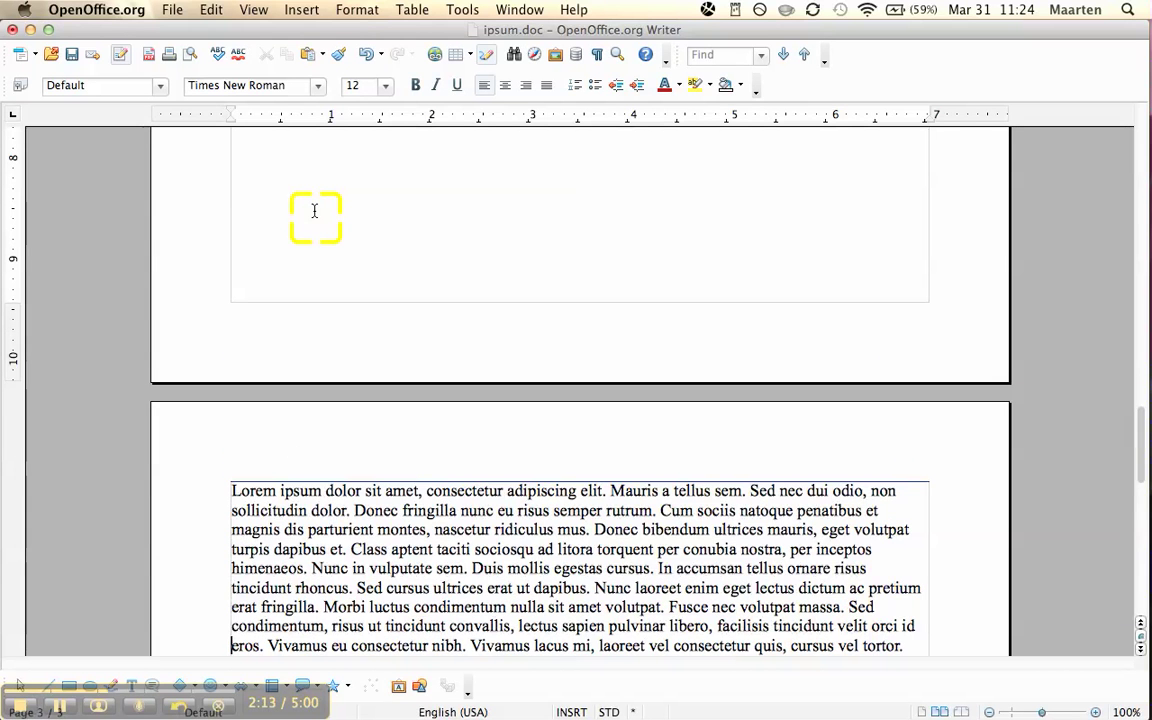
{"action": "key", "text": "ctrl+Return"}
{"action": "key", "text": "Down"}
{"action": "key", "text": "Down"}
{"action": "key", "text": "ctrl+Return"}
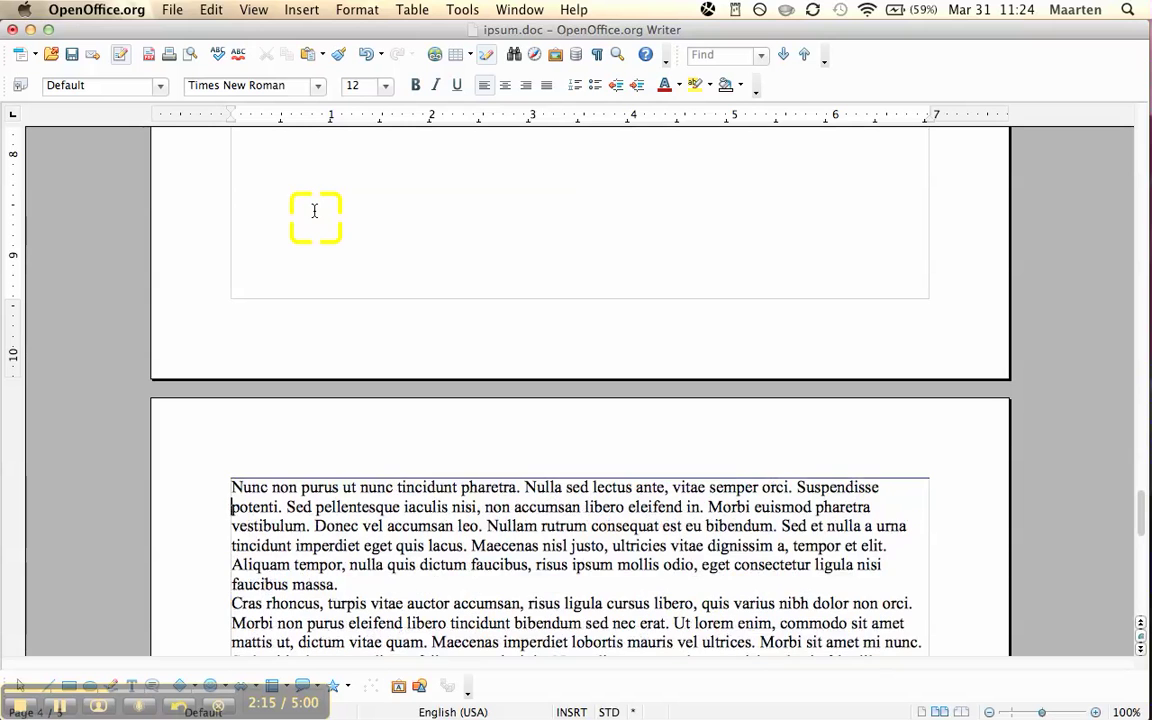
{"action": "key", "text": "Down"}
{"action": "key", "text": "Down"}
{"action": "key", "text": "Down"}
{"action": "key", "text": "Down"}
{"action": "key", "text": "Down"}
{"action": "key", "text": "Down"}
{"action": "key", "text": "ctrl+Return"}
{"action": "key", "text": "Down"}
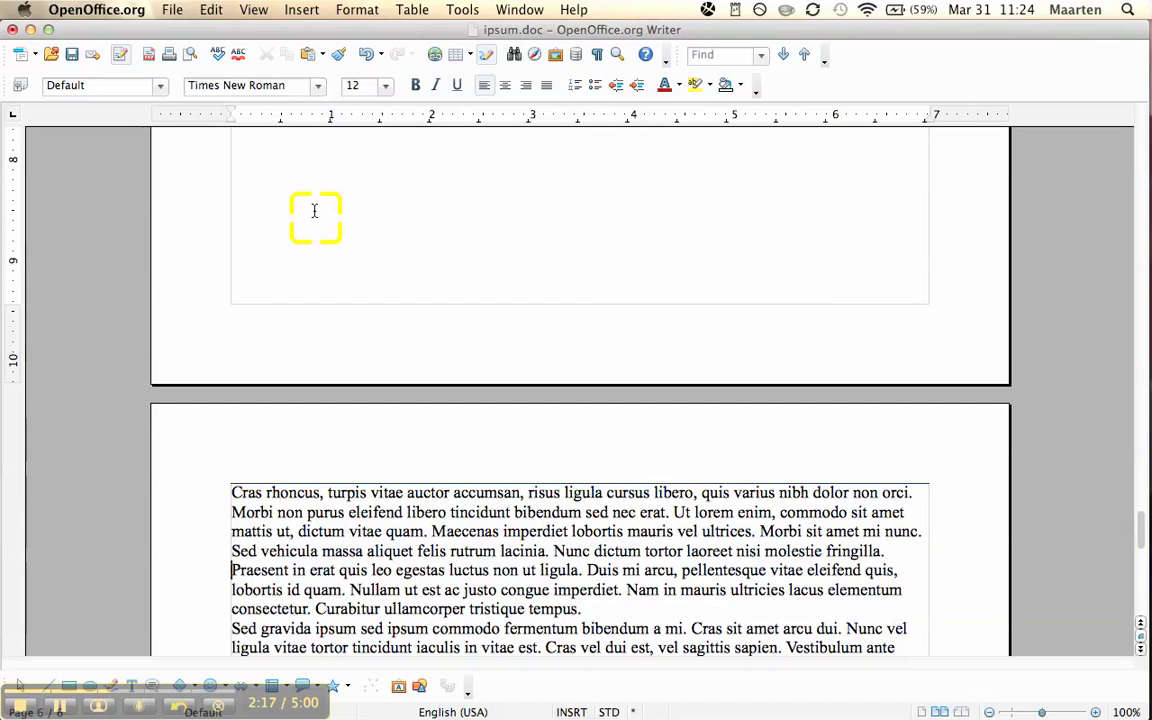
{"action": "key", "text": "Down"}
{"action": "key", "text": "Down"}
{"action": "key", "text": "Down"}
{"action": "key", "text": "ctrl+Return"}
{"action": "key", "text": "Down"}
{"action": "key", "text": "Down"}
{"action": "key", "text": "Down"}
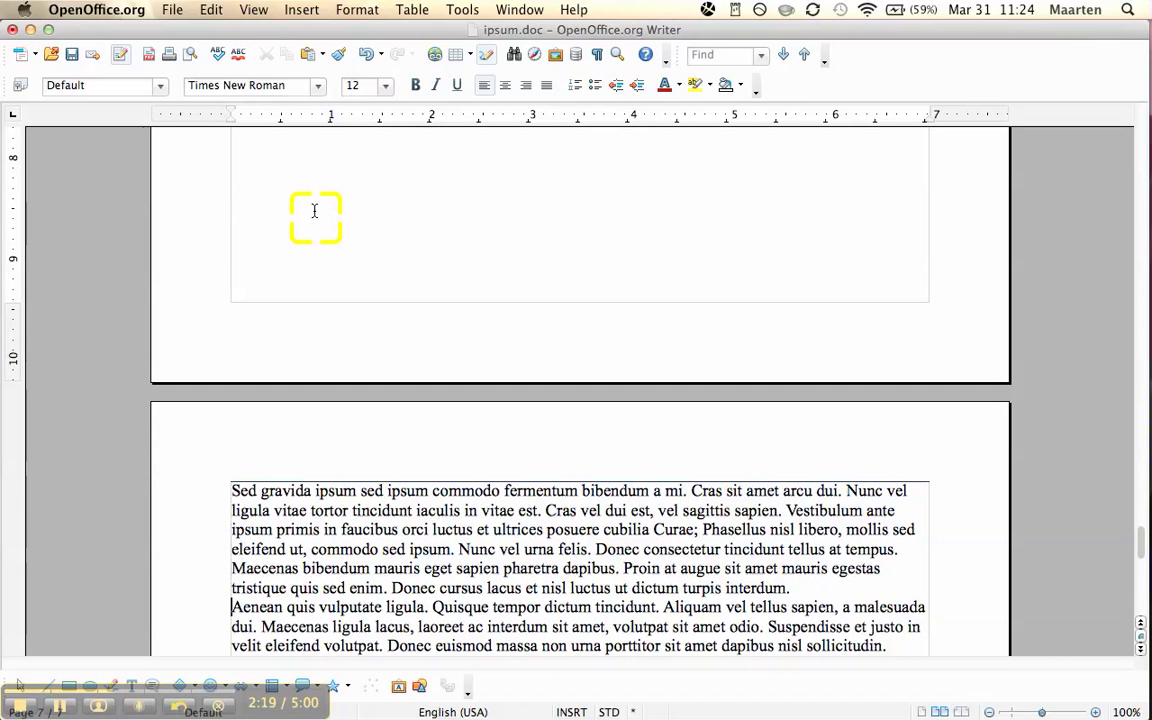
{"action": "key", "text": "Down"}
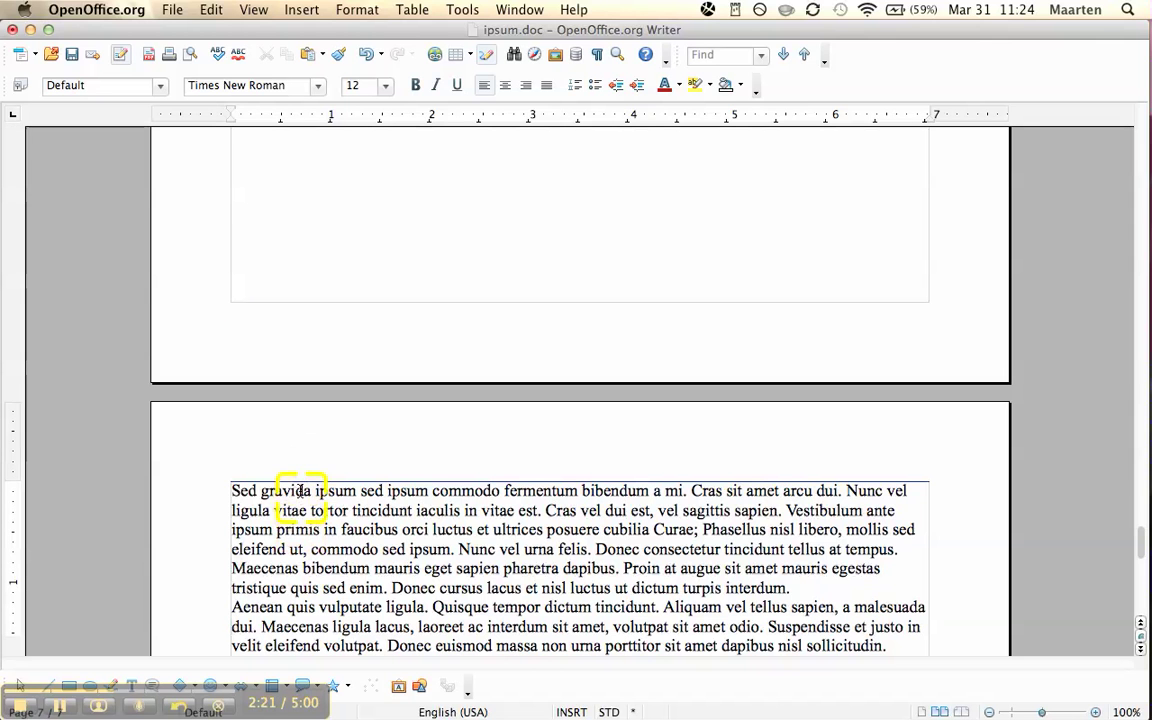
- Add a line reading 'title' above 'Sed gravida' and format it as Heading 1
{"action": "left_click", "coordinate": [236, 491]}
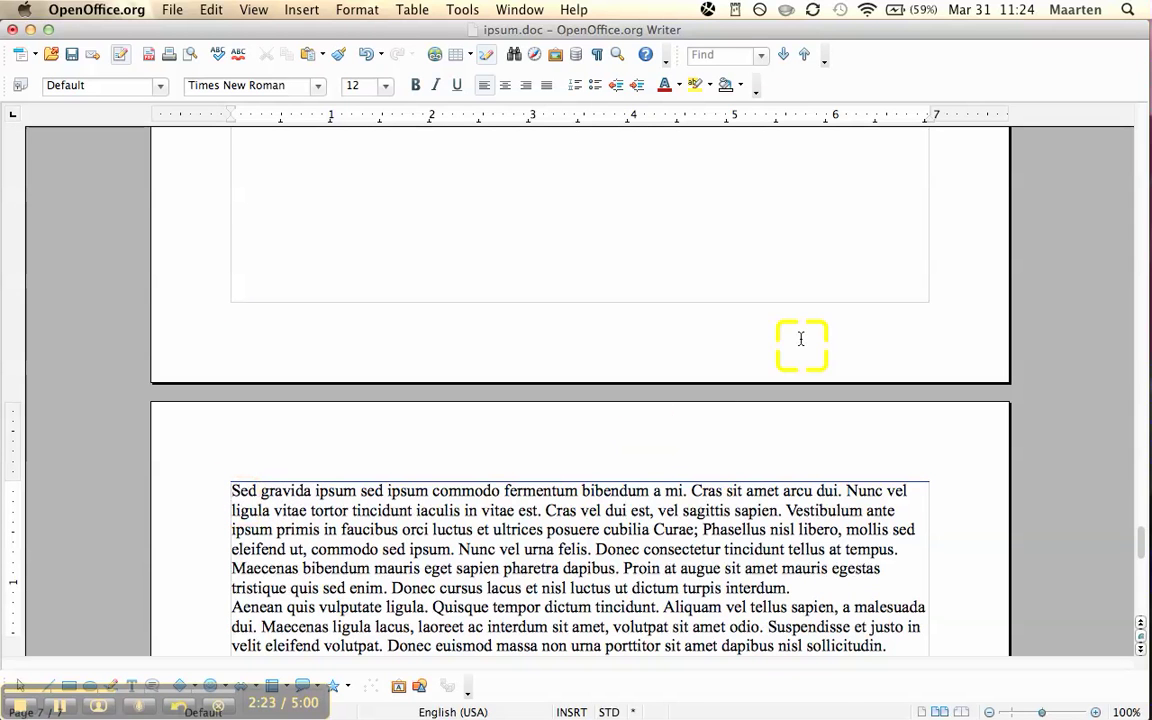
{"action": "key", "text": "Return"}
{"action": "type", "text": "t"}
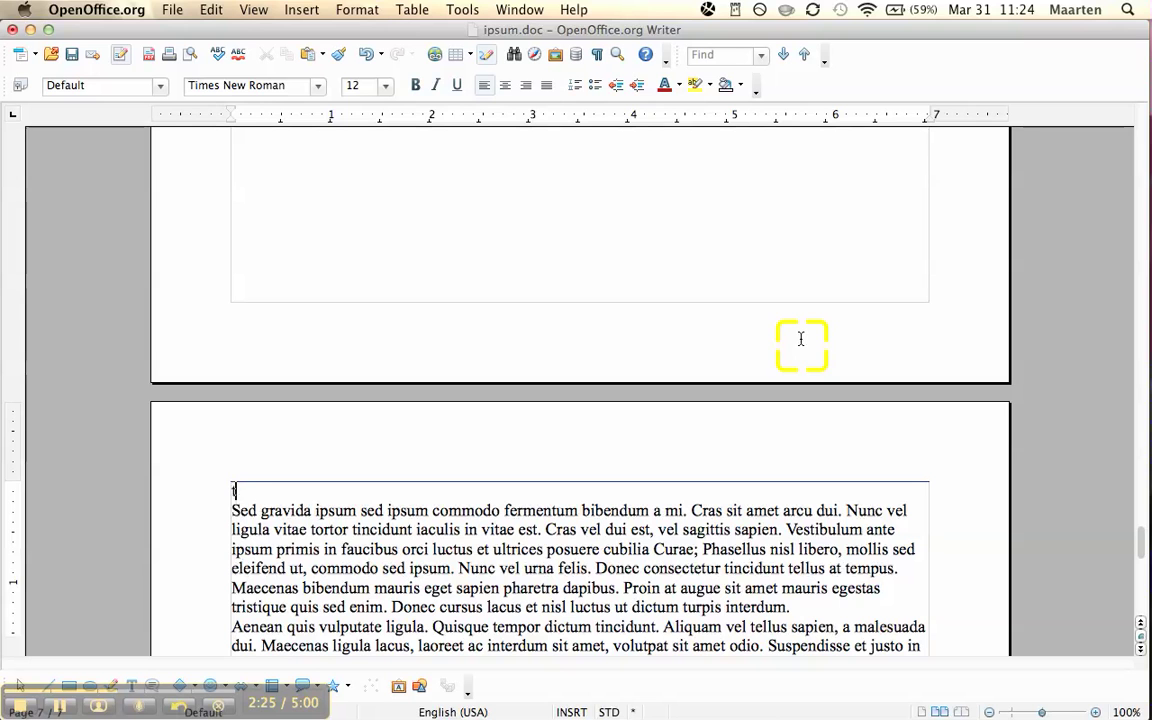
{"action": "type", "text": "tte"}
{"action": "double_click", "coordinate": [244, 509]}
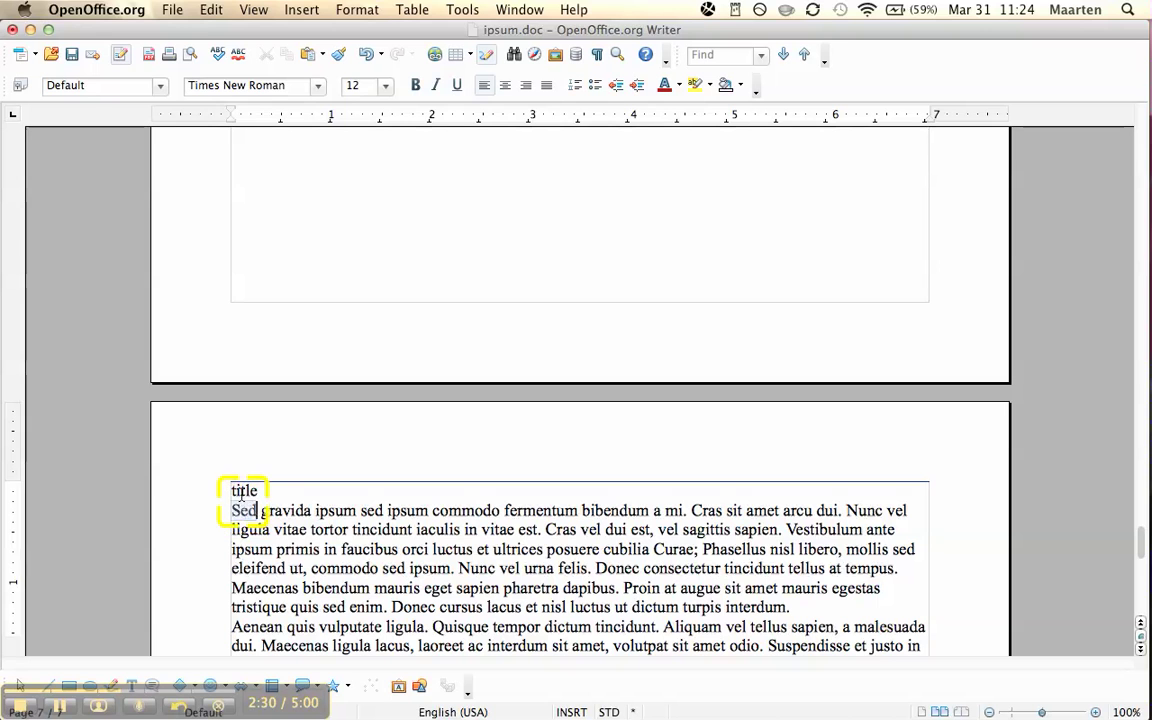
{"action": "left_click", "coordinate": [150, 86]}
{"action": "left_click", "coordinate": [128, 131]}
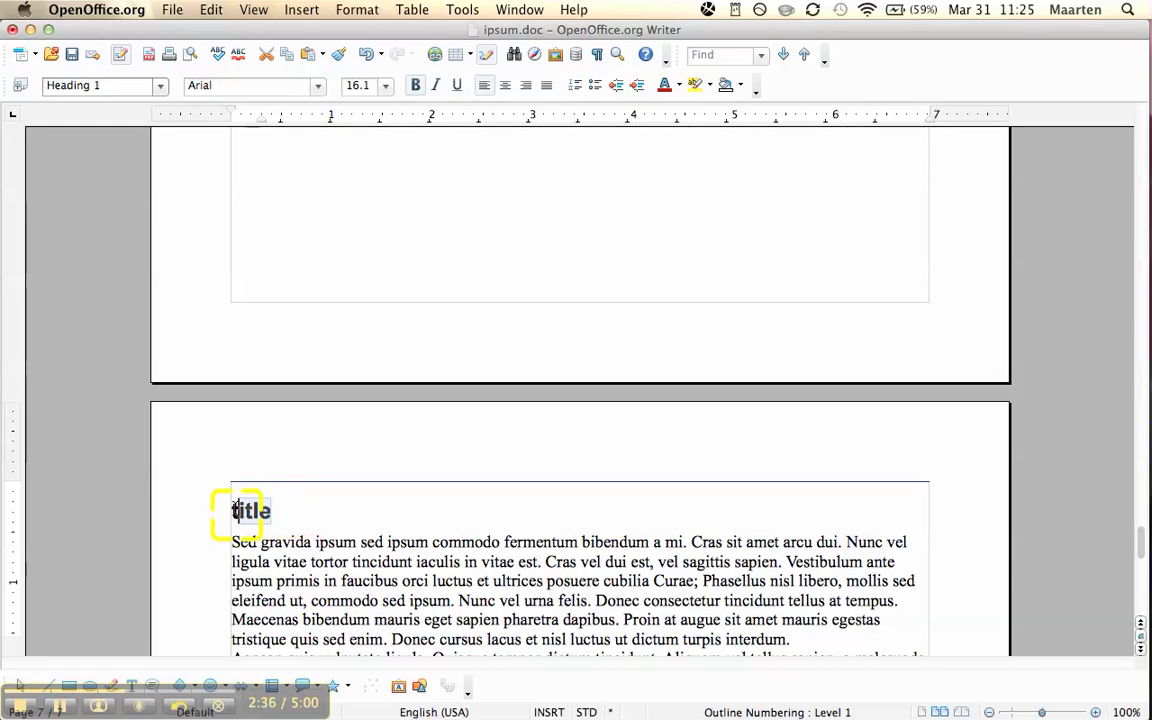
{"action": "left_click", "coordinate": [219, 12]}
- Copy the title heading and paste it on a blank line above the page 6 paragraph
{"action": "left_click", "coordinate": [218, 111]}
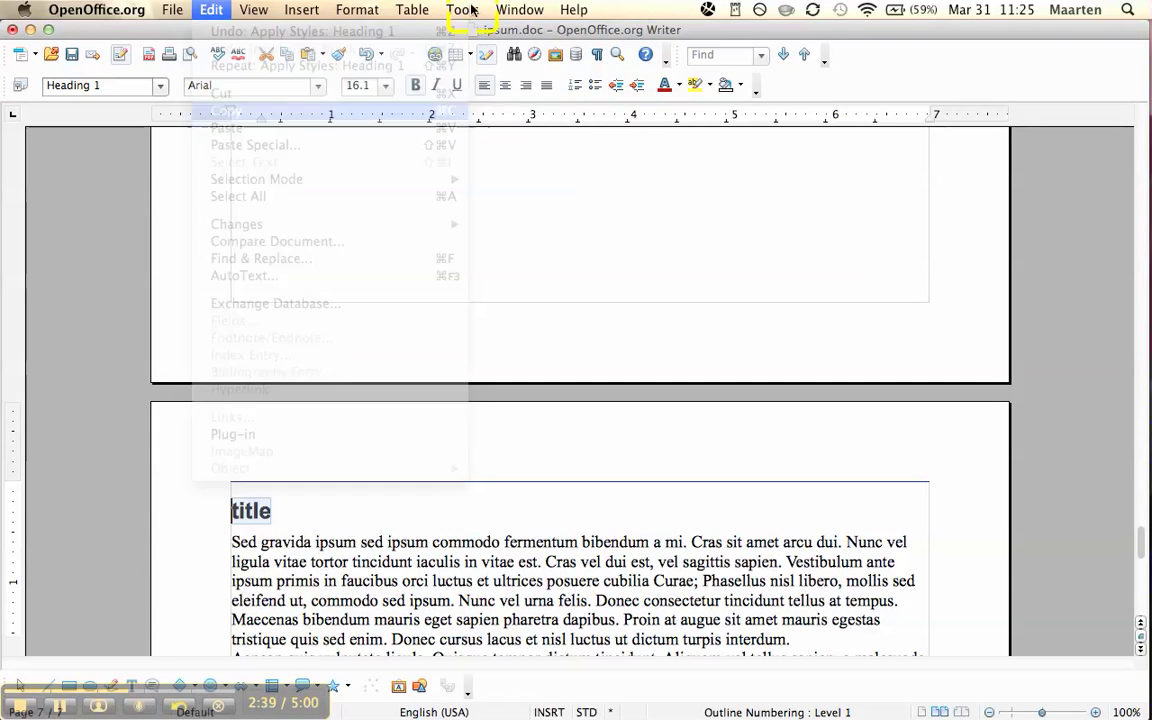
{"action": "key", "text": "Page_Up"}
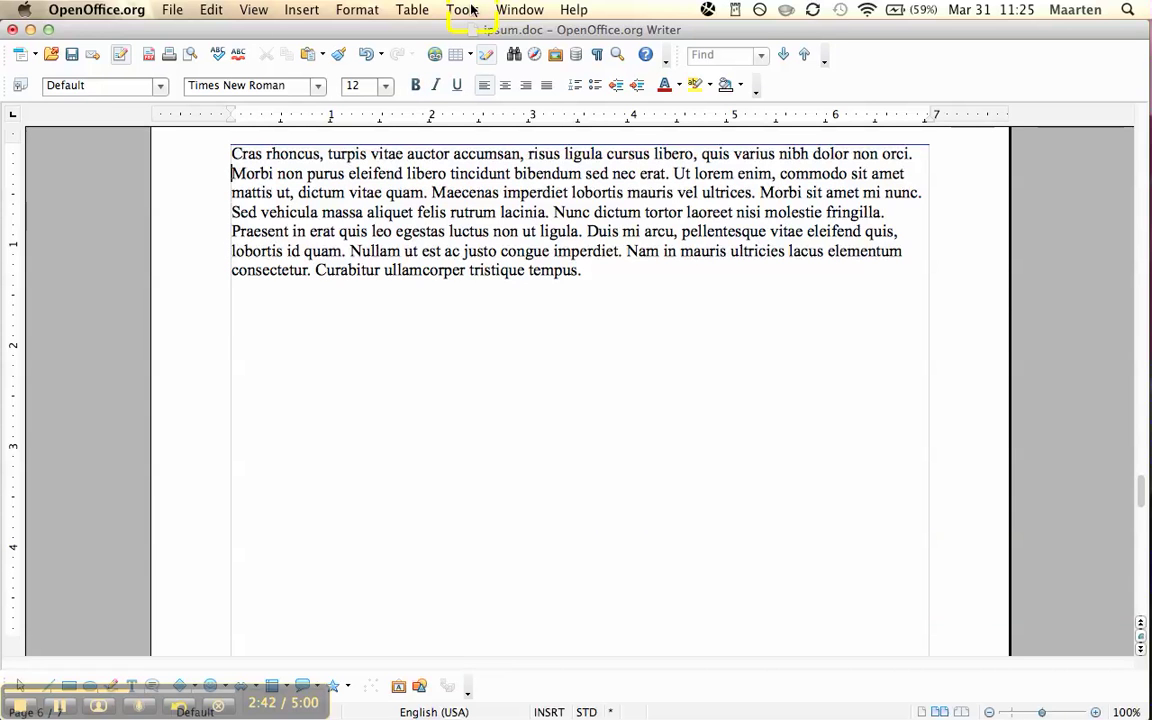
{"action": "key", "text": "Up"}
{"action": "key", "text": "Return"}
{"action": "key", "text": "Up"}
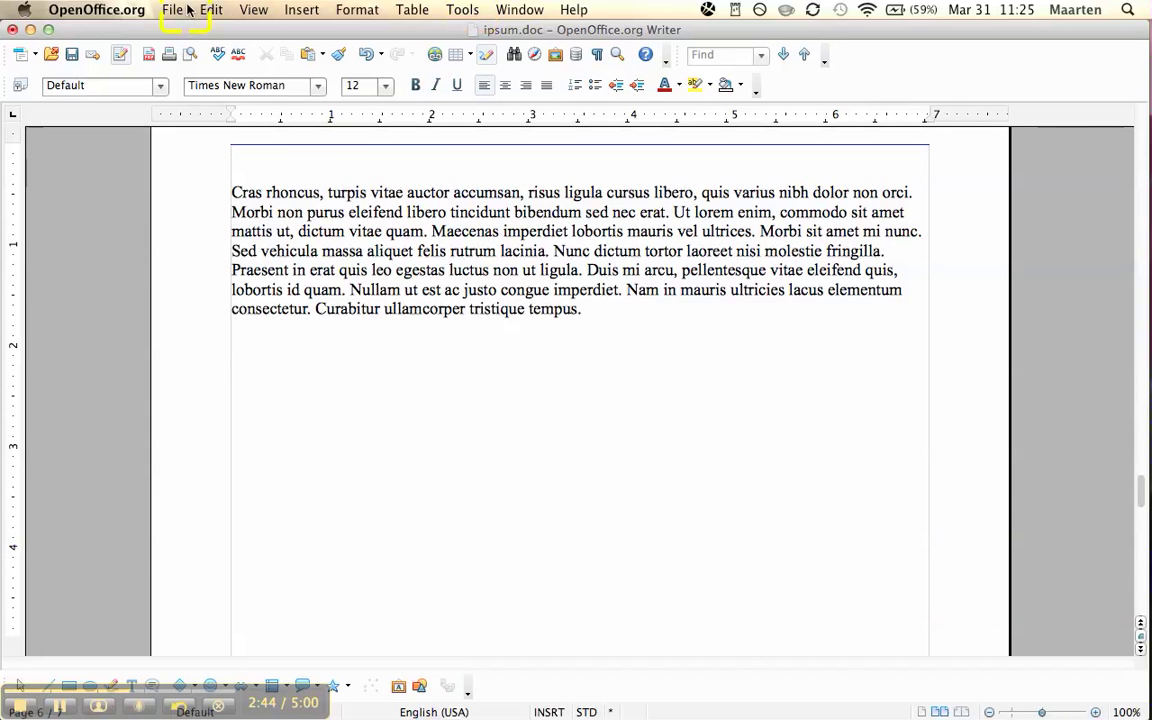
{"action": "left_click", "coordinate": [213, 10]}
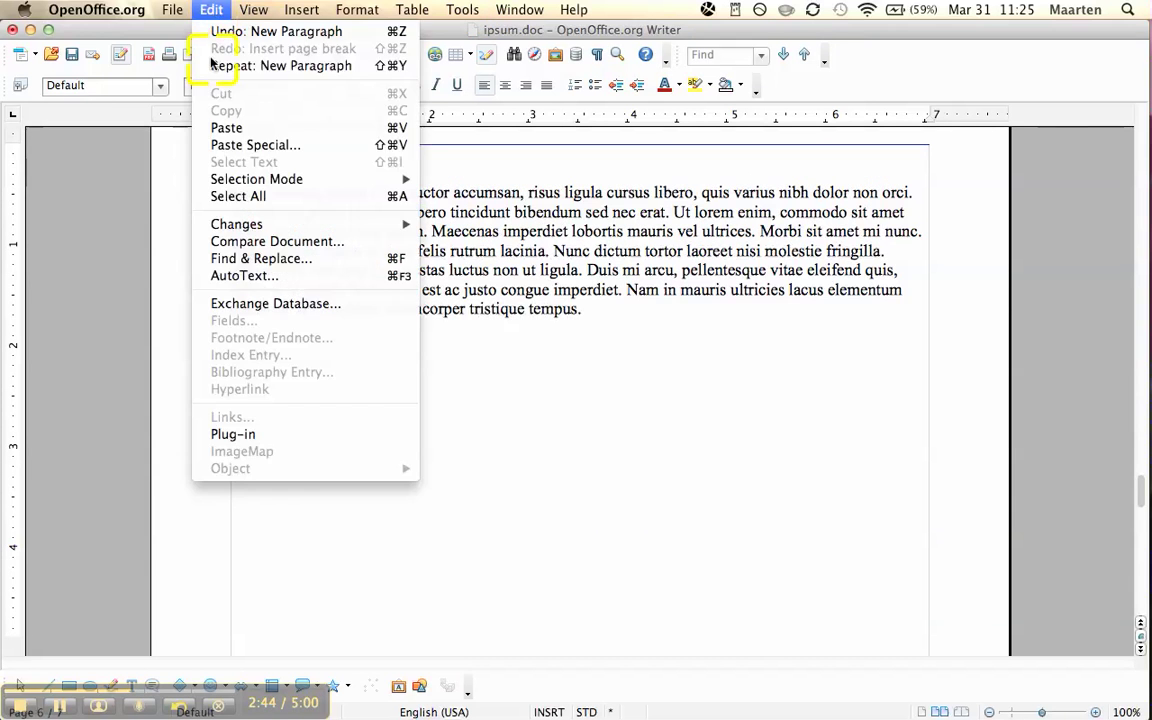
{"action": "left_click", "coordinate": [224, 127]}
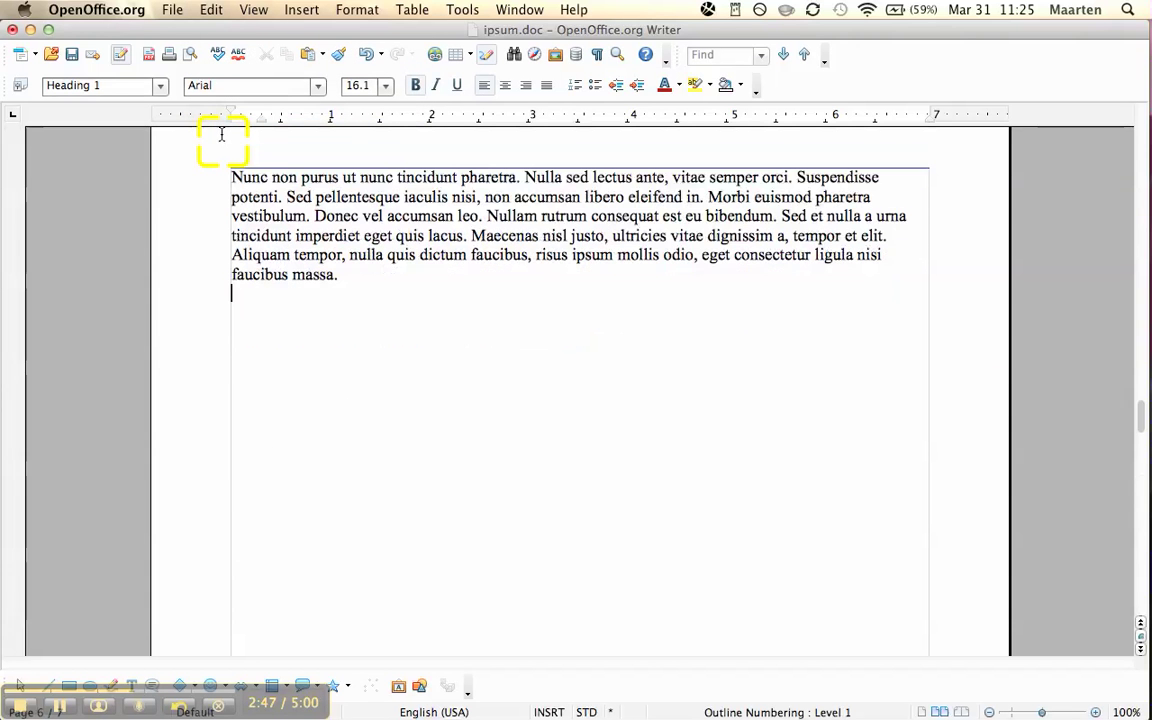
- Paste title headings above the Nunc non purus and Lorem ipsum sections, undoing misplaced pastes
{"action": "key", "text": "Home"}
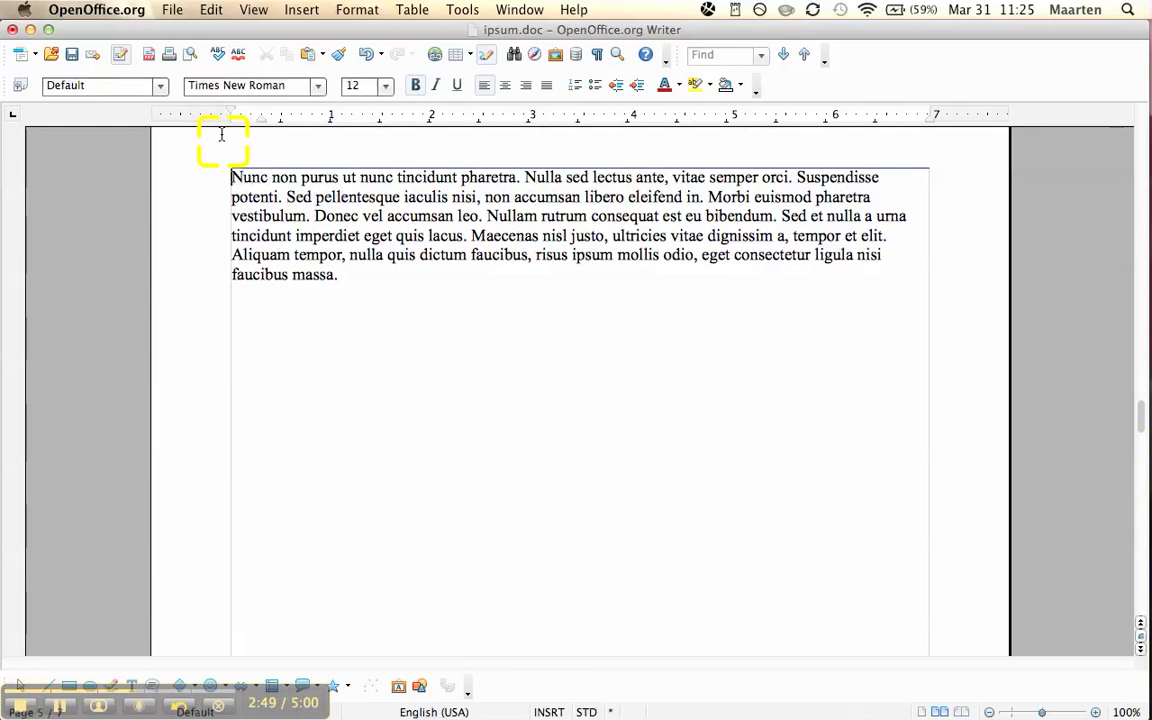
{"action": "key", "text": "Return"}
{"action": "left_click", "coordinate": [211, 10]}
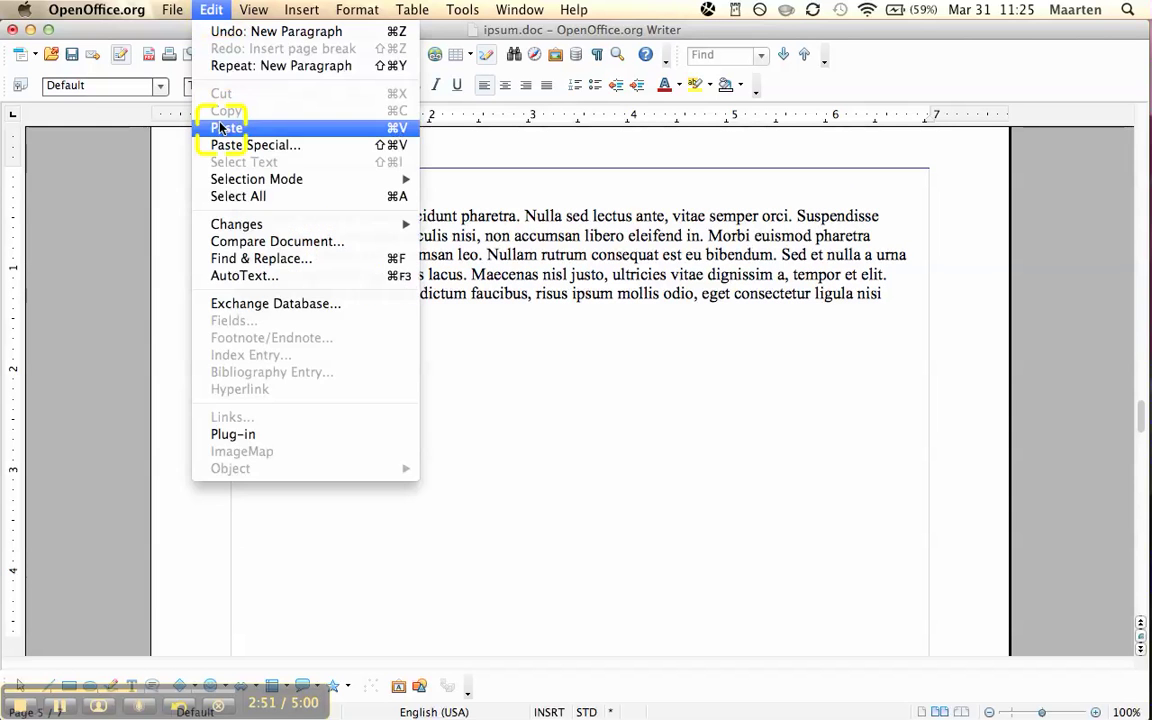
{"action": "left_click", "coordinate": [224, 128]}
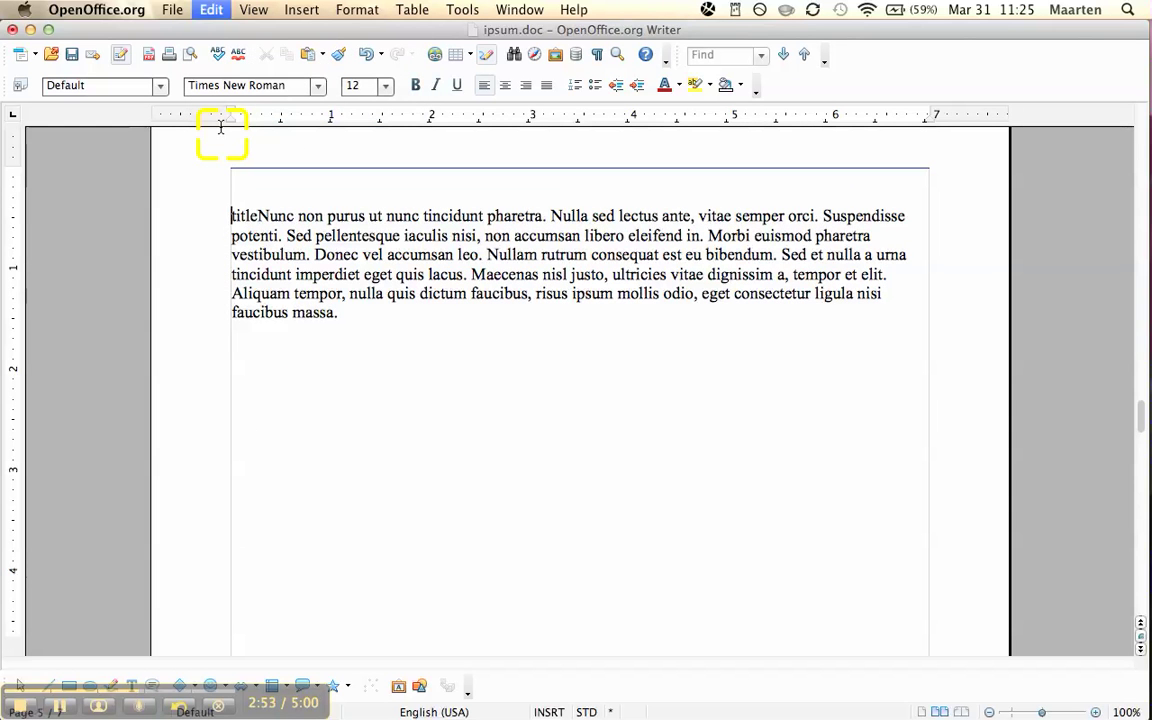
{"action": "key", "text": "super+z"}
{"action": "left_click", "coordinate": [200, 10]}
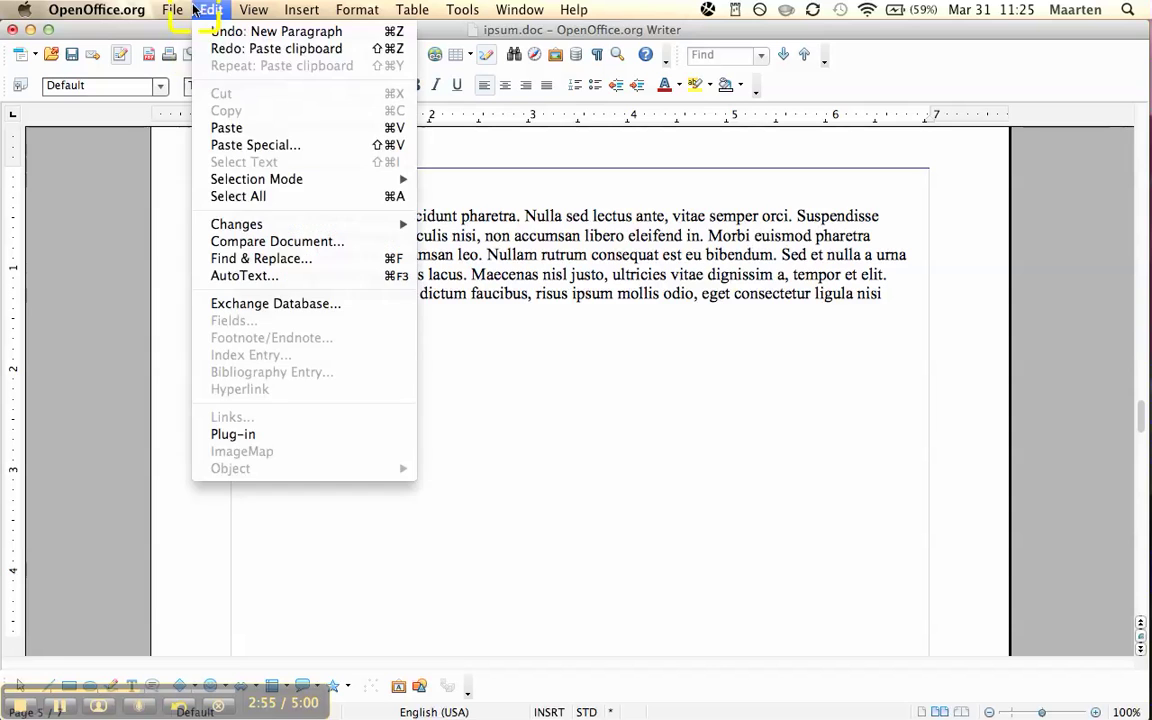
{"action": "left_click", "coordinate": [226, 128]}
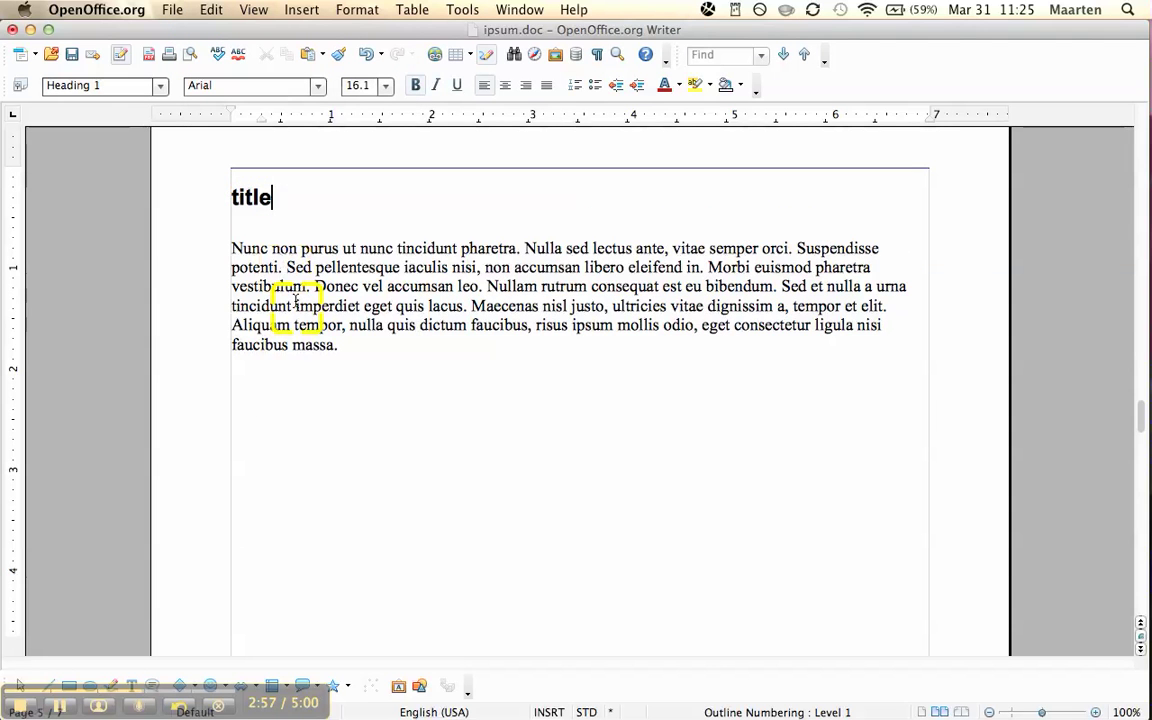
{"action": "key", "text": "super+z"}
{"action": "key", "text": "super+z"}
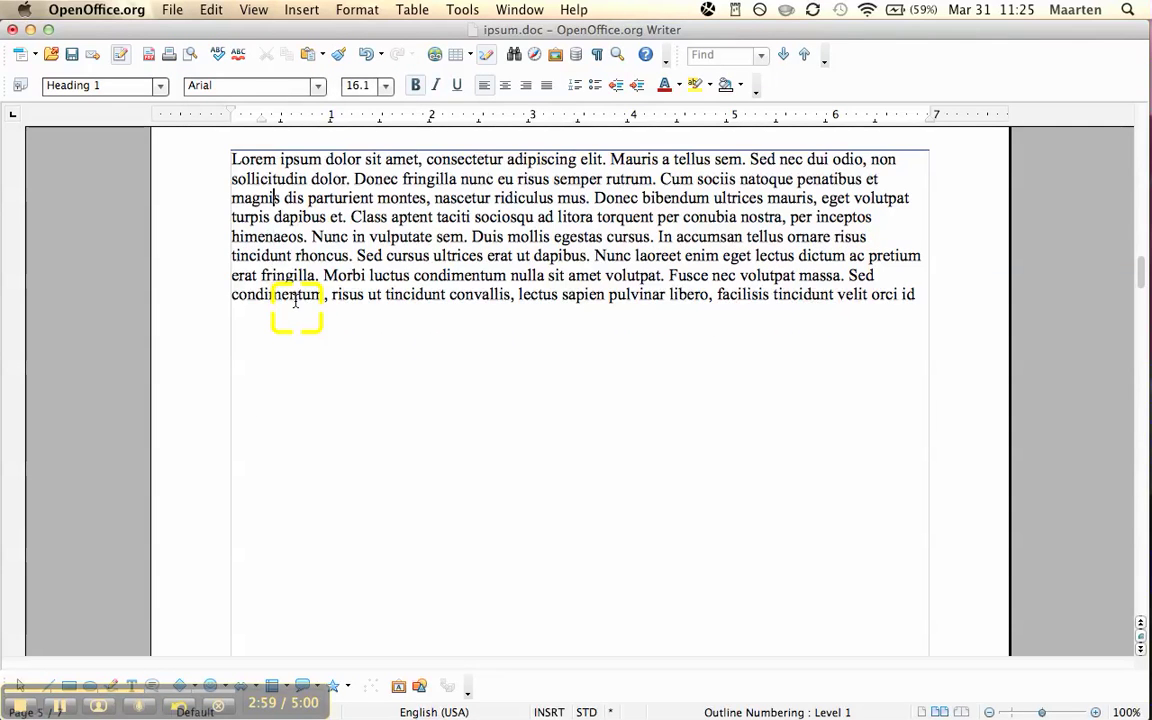
{"action": "key", "text": "super+z"}
{"action": "key", "text": "super+z"}
{"action": "key", "text": "super+z"}
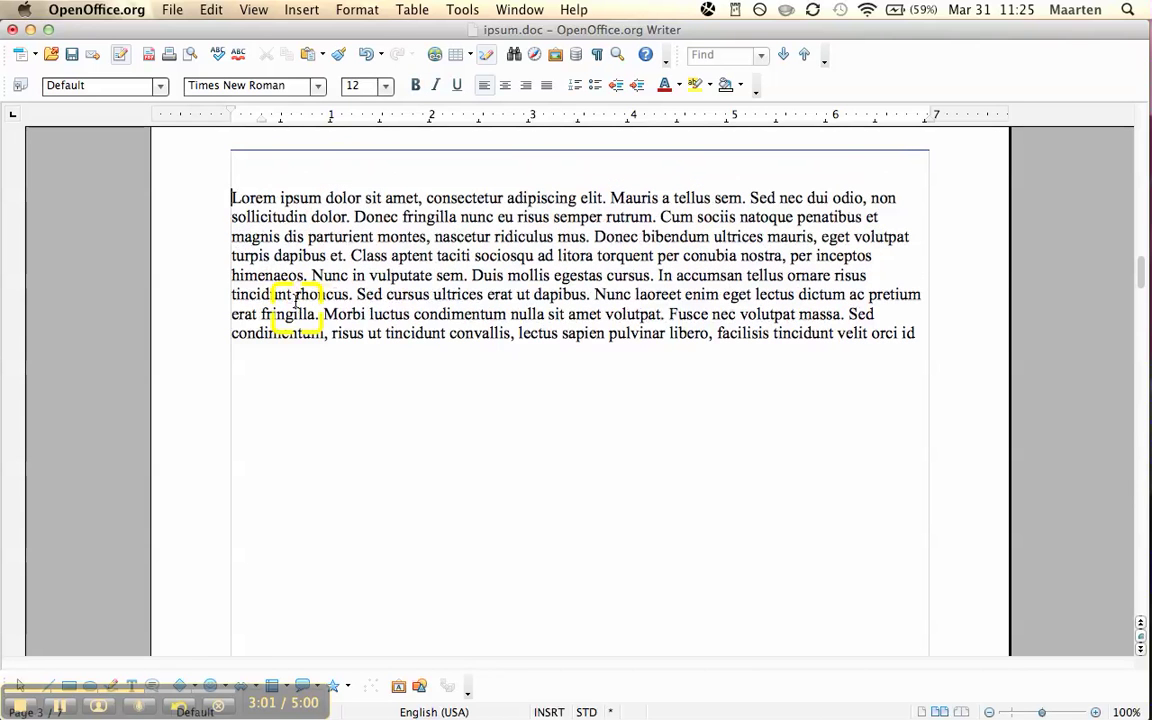
{"action": "left_click", "coordinate": [210, 10]}
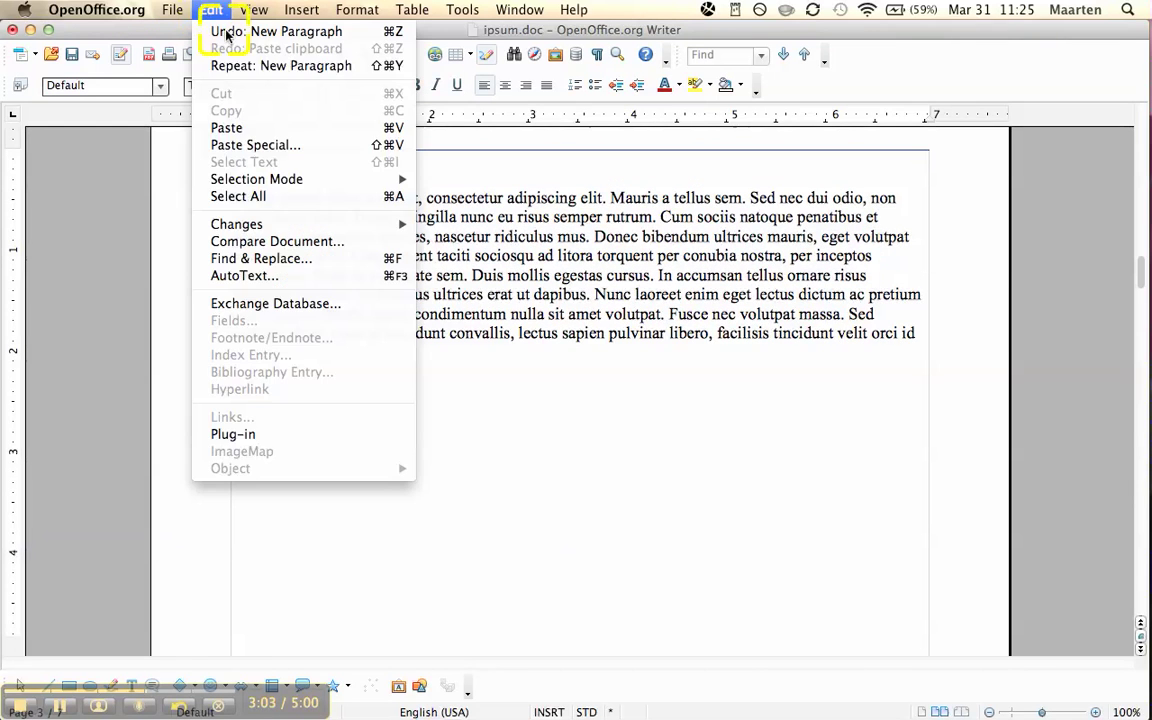
{"action": "left_click", "coordinate": [228, 128]}
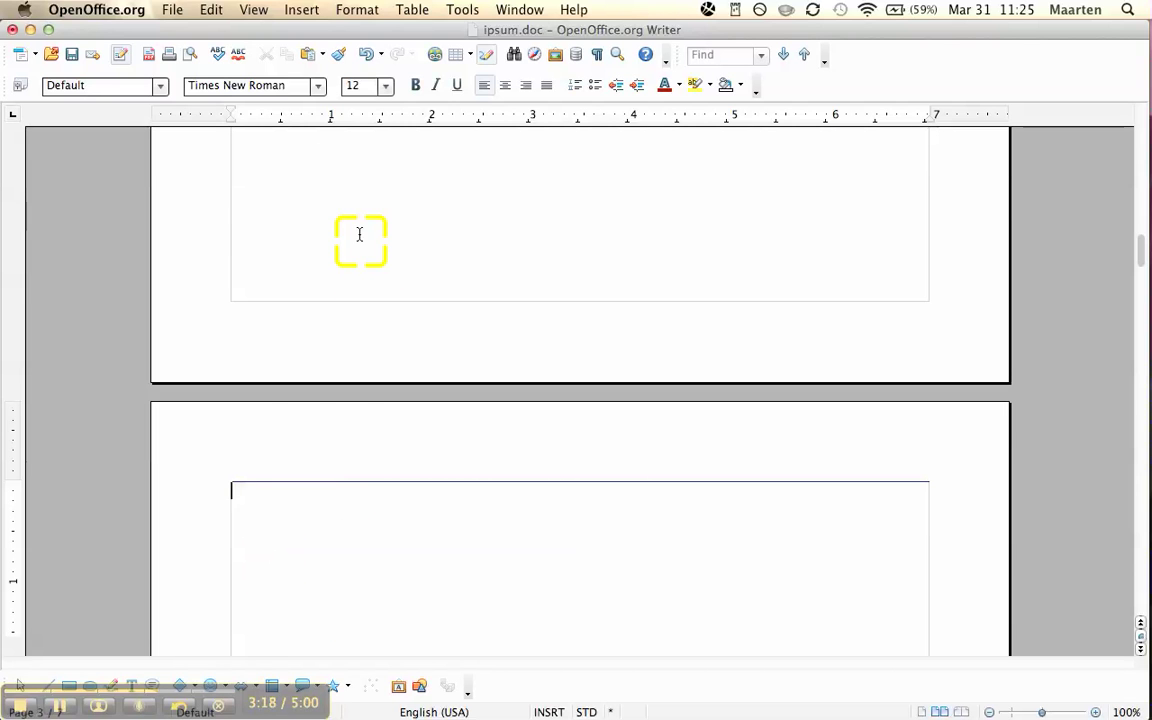
- Add a footer to Default-style pages and insert a Page Number field into it
{"action": "left_click", "coordinate": [290, 10]}
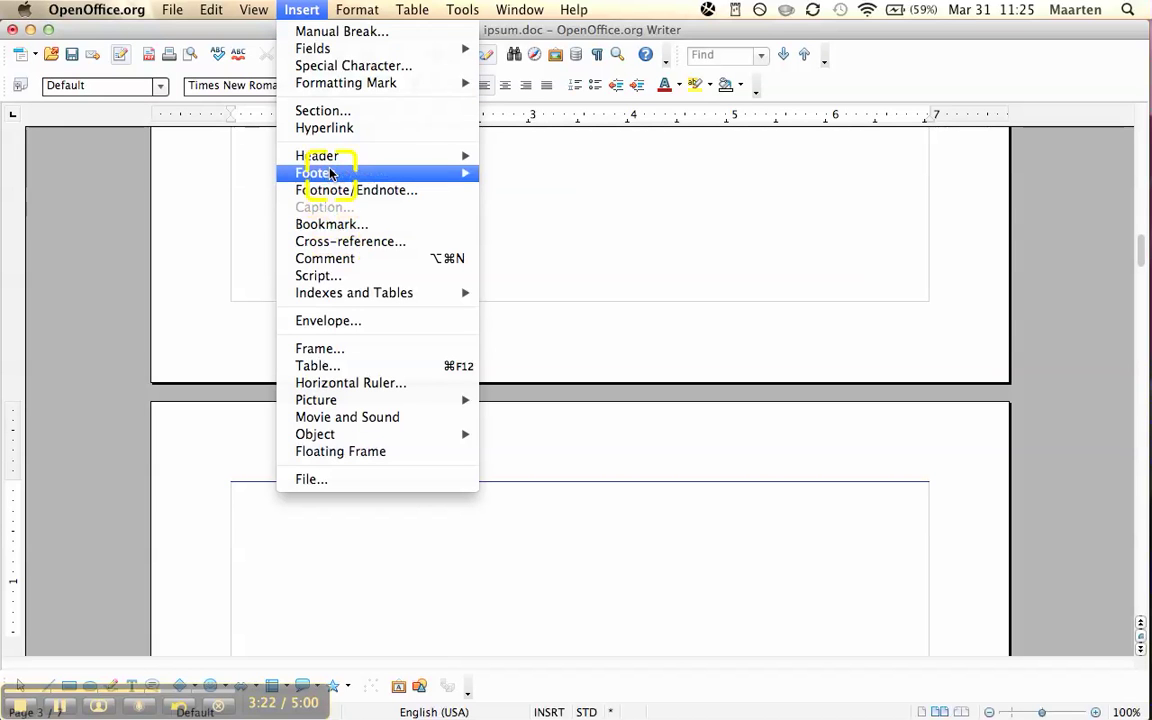
{"action": "mouse_move", "coordinate": [404, 172]}
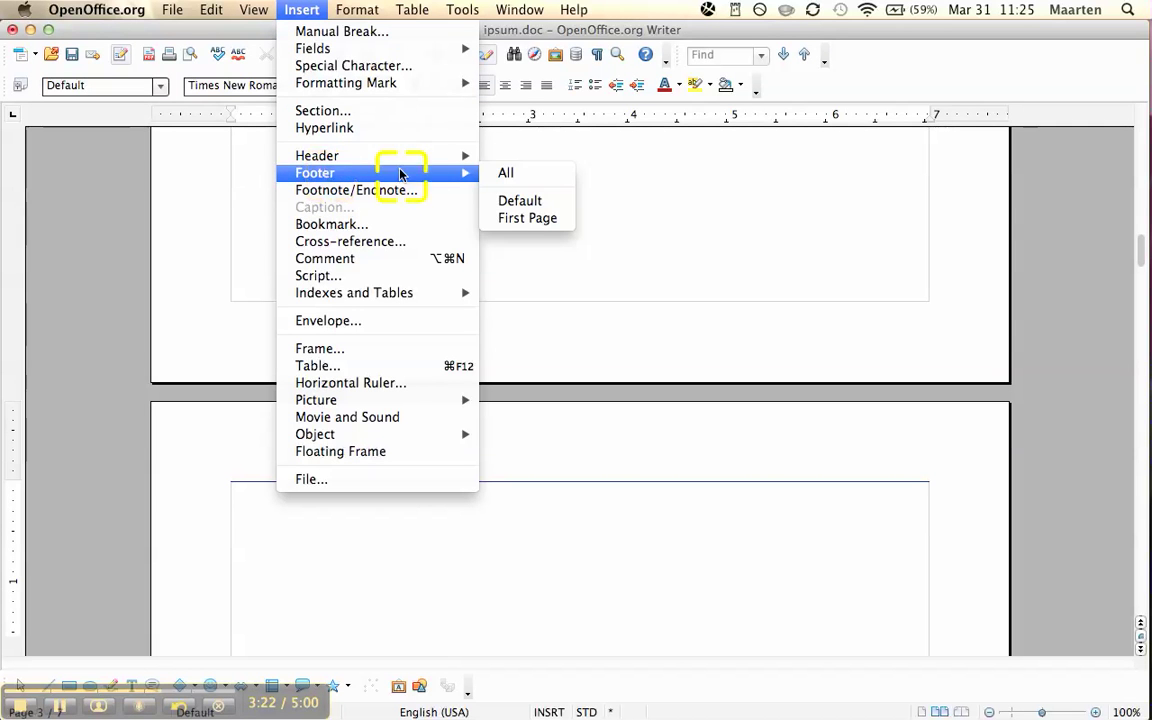
{"action": "left_click", "coordinate": [524, 202]}
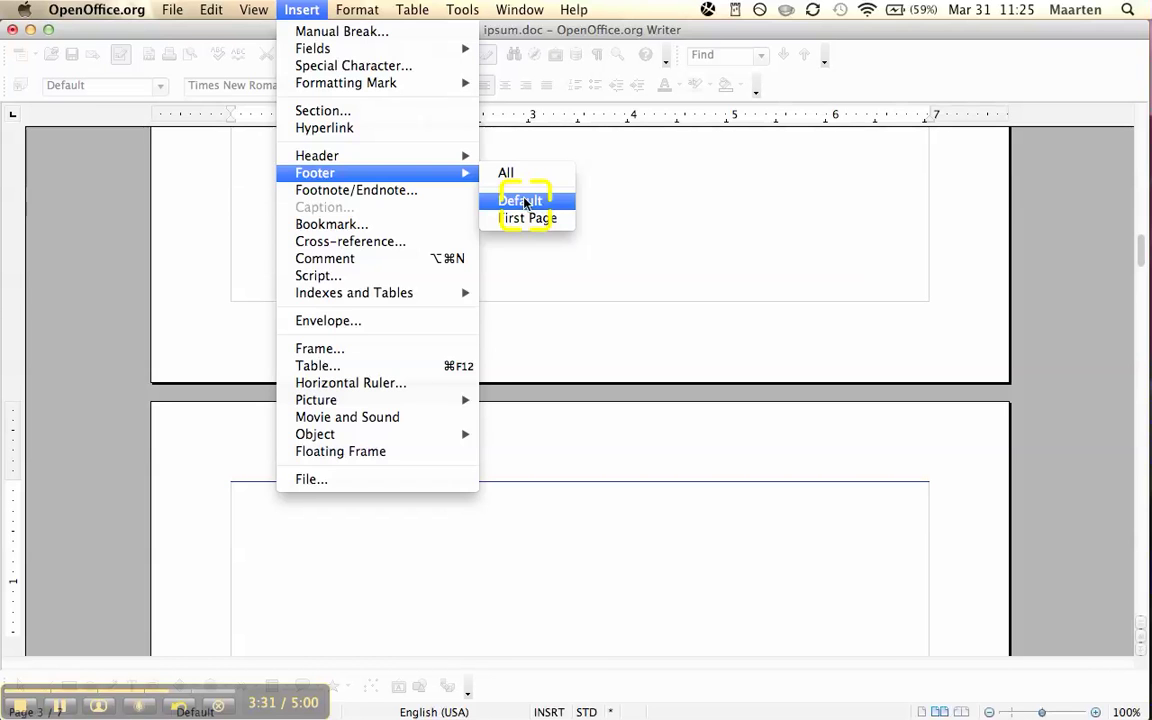
{"action": "left_click", "coordinate": [524, 202]}
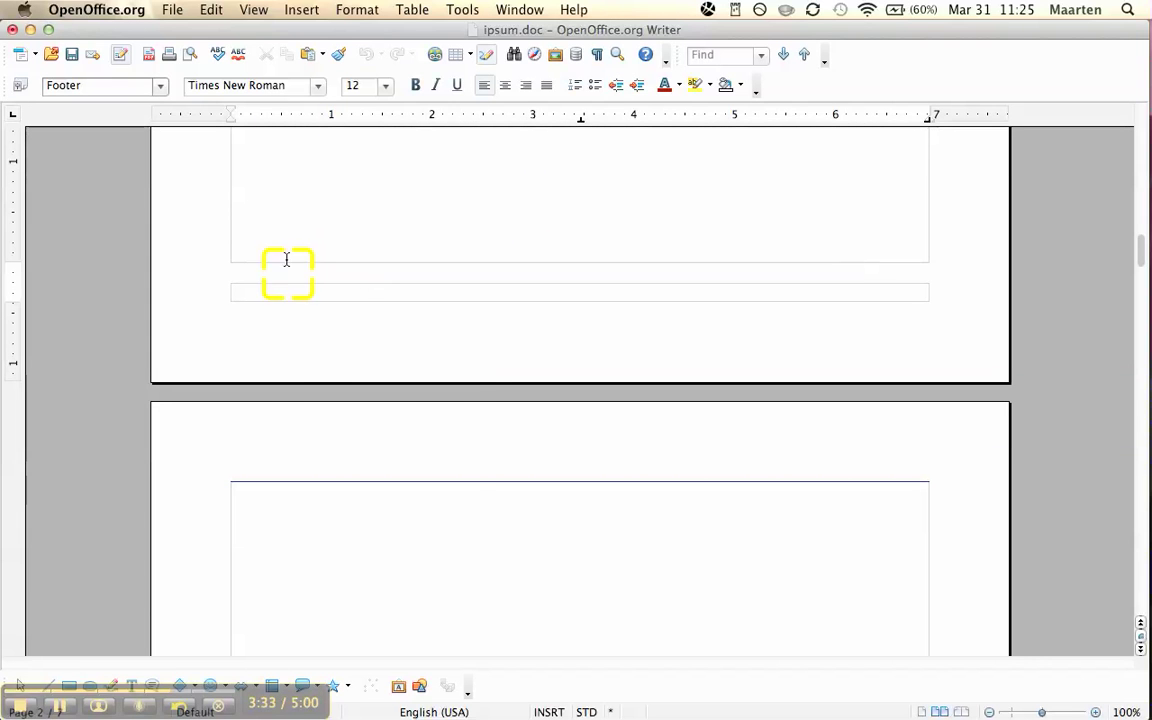
{"action": "left_click", "coordinate": [301, 9]}
{"action": "mouse_move", "coordinate": [311, 48]}
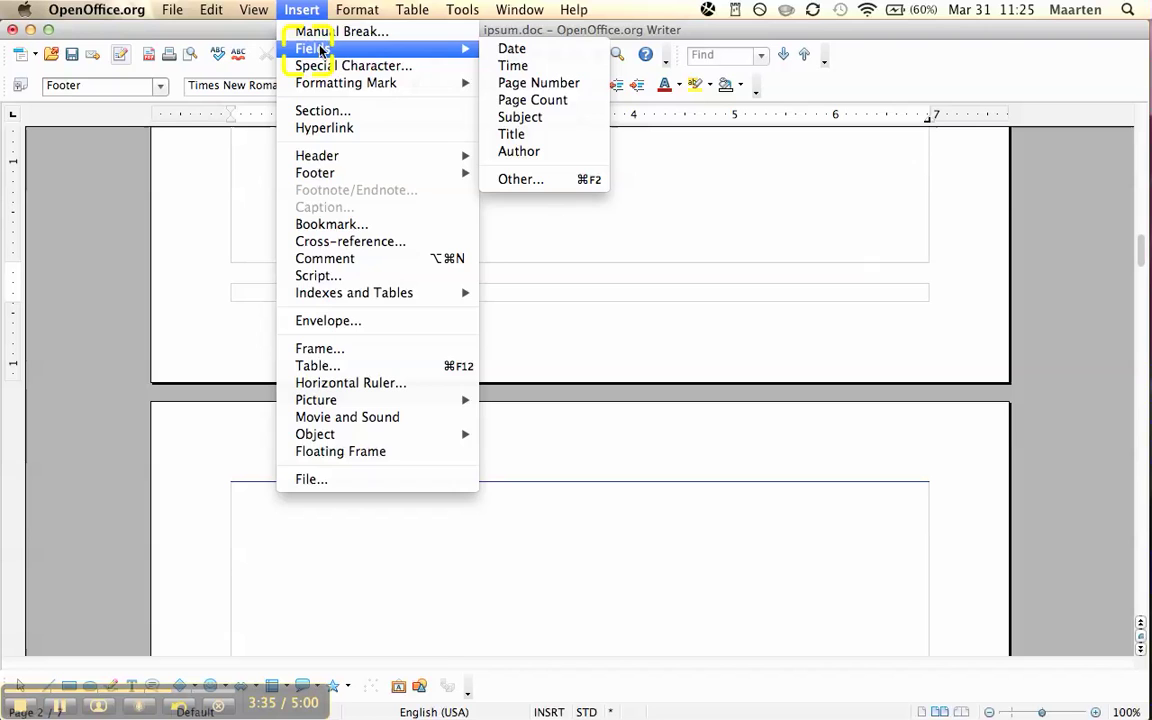
{"action": "left_click", "coordinate": [571, 84]}
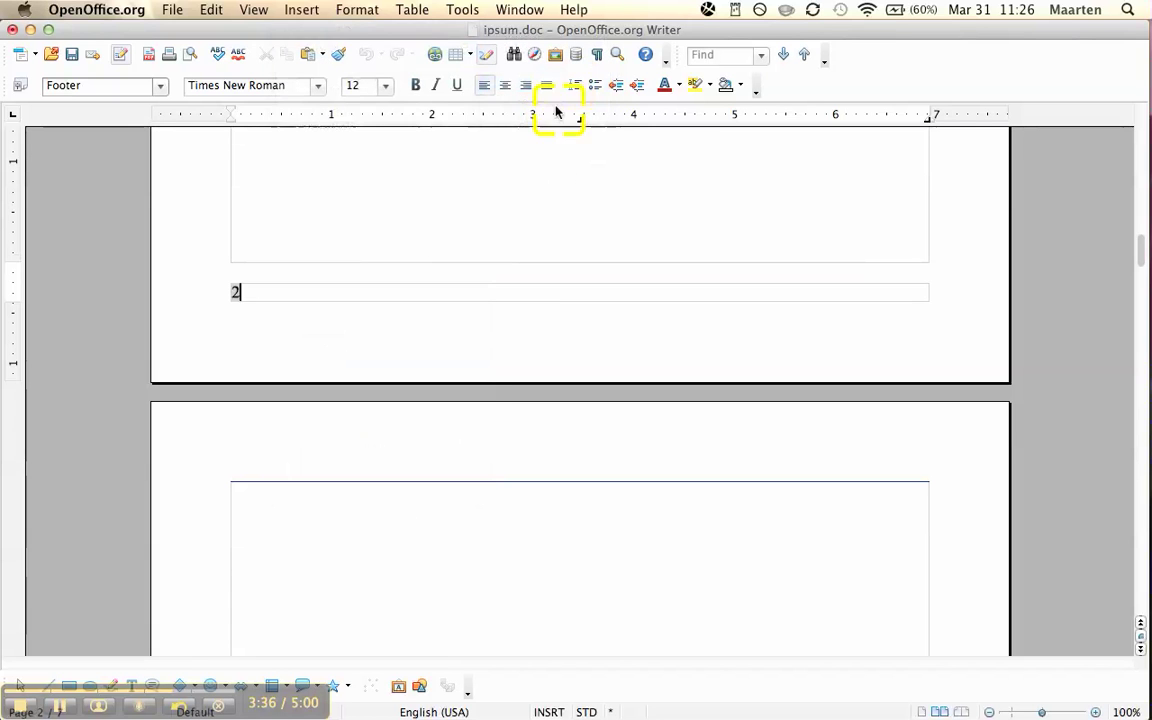
{"action": "left_click", "coordinate": [514, 183]}
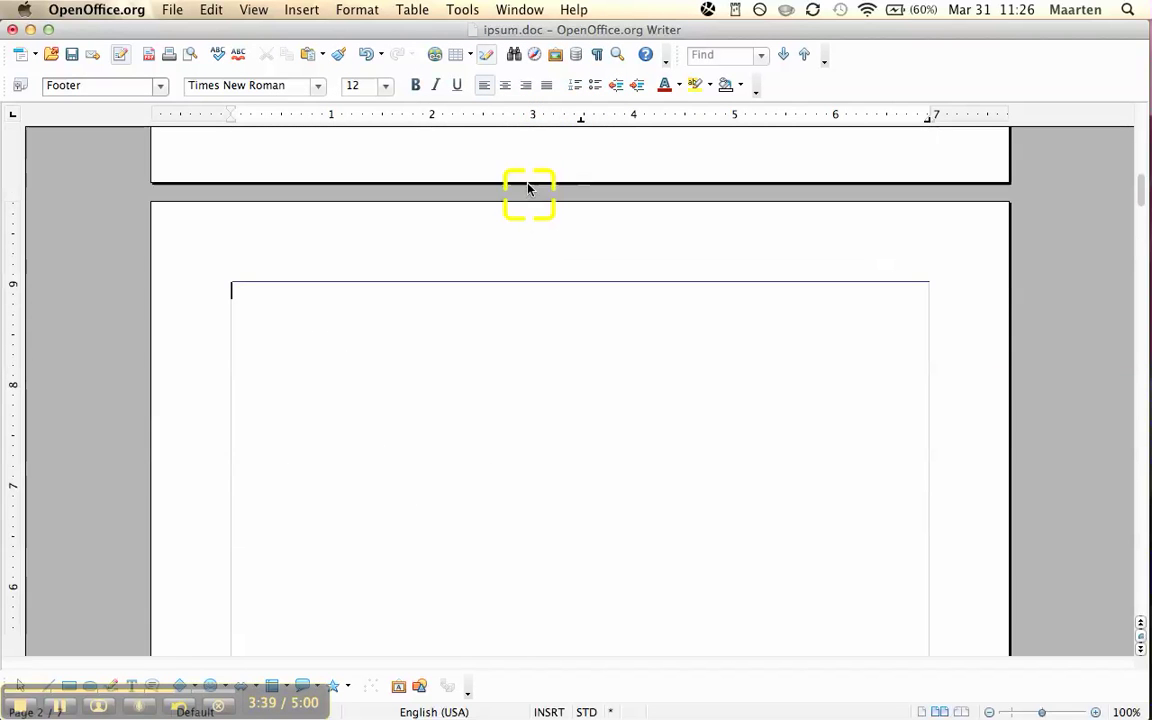
{"action": "scroll", "coordinate": [528, 181], "scroll_direction": "down", "scroll_amount": 5}
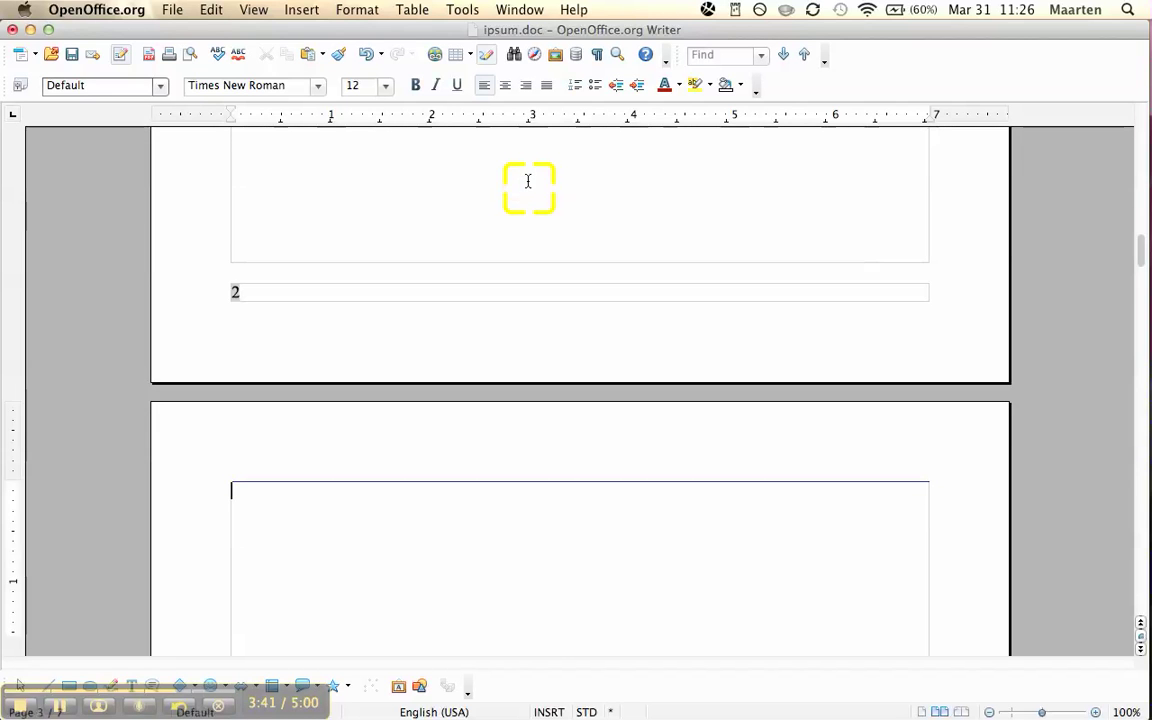
{"action": "scroll", "coordinate": [528, 181], "scroll_direction": "up", "scroll_amount": 3}
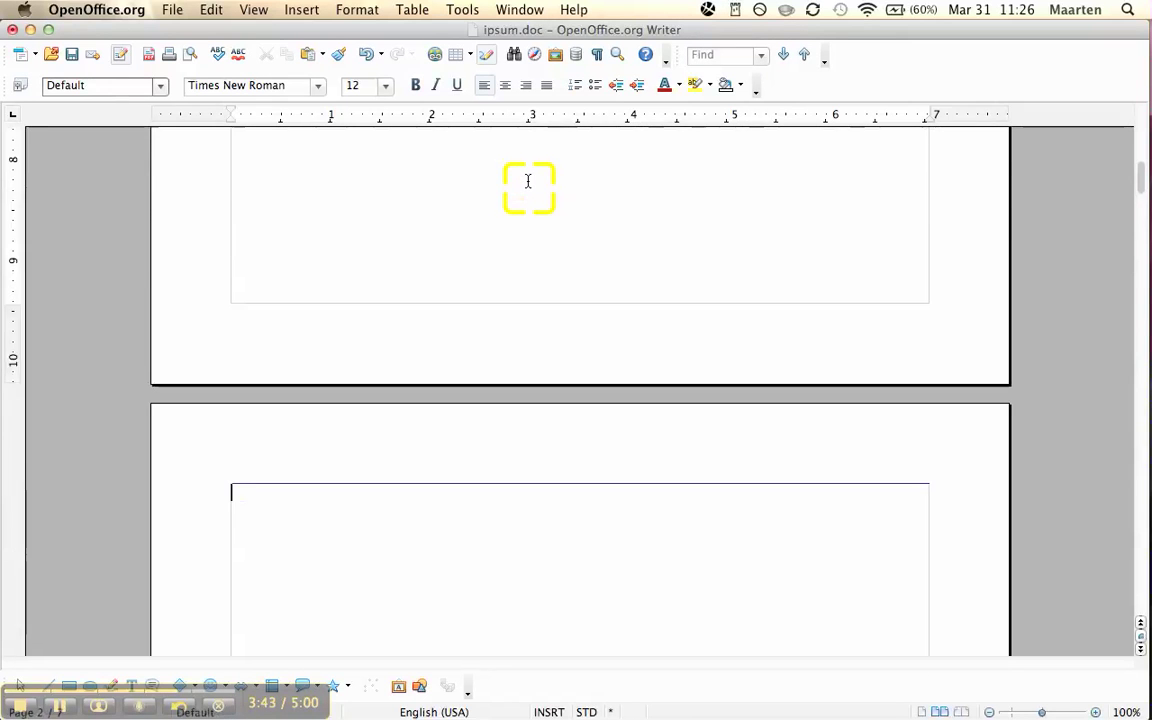
{"action": "scroll", "coordinate": [528, 181], "scroll_direction": "down", "scroll_amount": 3}
{"action": "scroll", "coordinate": [528, 181], "scroll_direction": "down", "scroll_amount": 1}
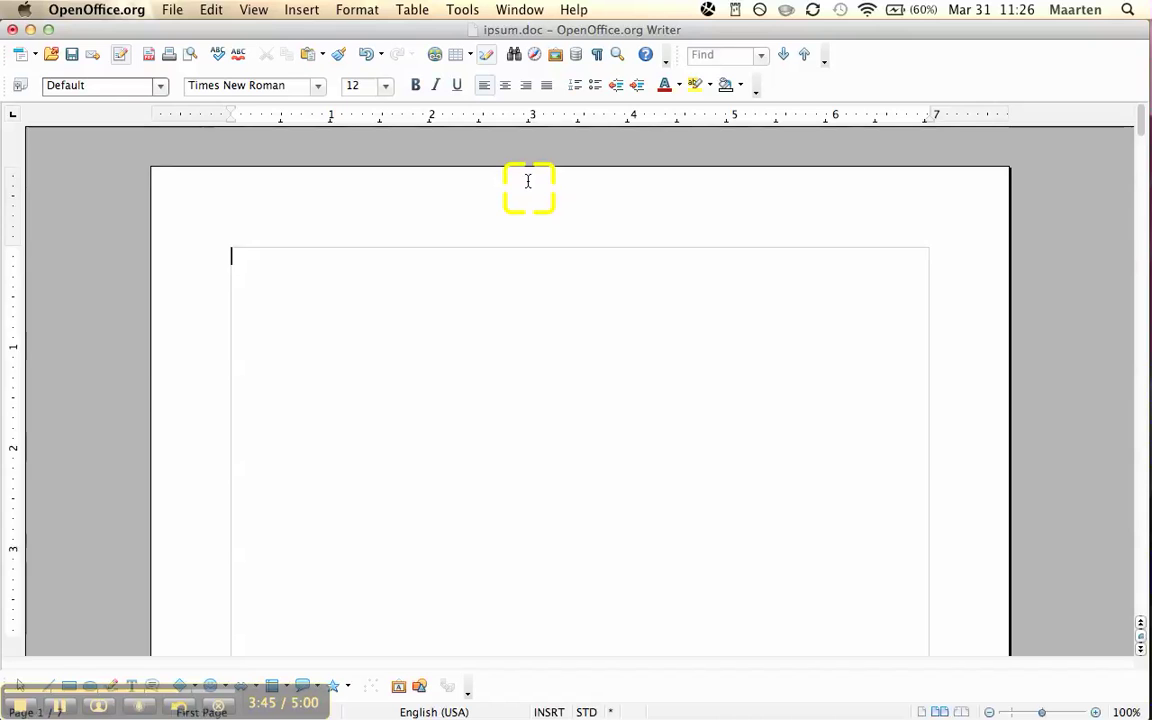
{"action": "scroll", "coordinate": [528, 181], "scroll_direction": "up", "scroll_amount": 3}
{"action": "key", "text": "ctrl+Home"}
{"action": "key", "text": "Page_Down"}
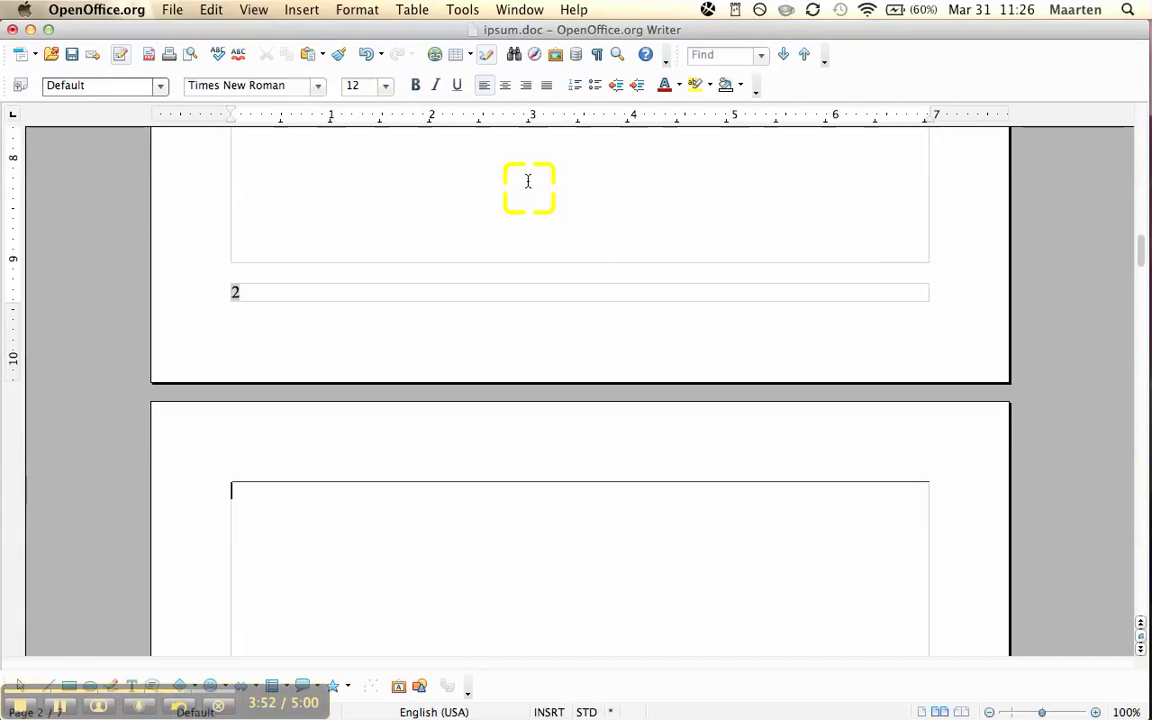
{"action": "key", "text": "Page_Up"}
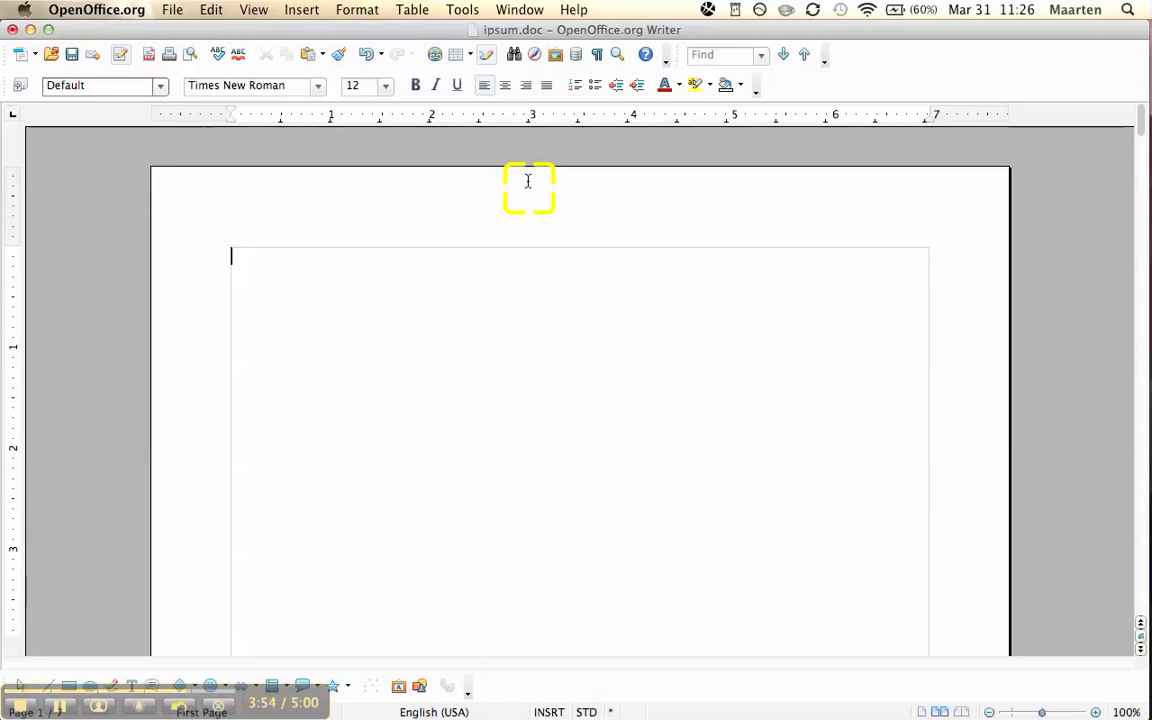
{"action": "key", "text": "Page_Down"}
{"action": "key", "text": "Page_Down"}
{"action": "key", "text": "Page_Down"}
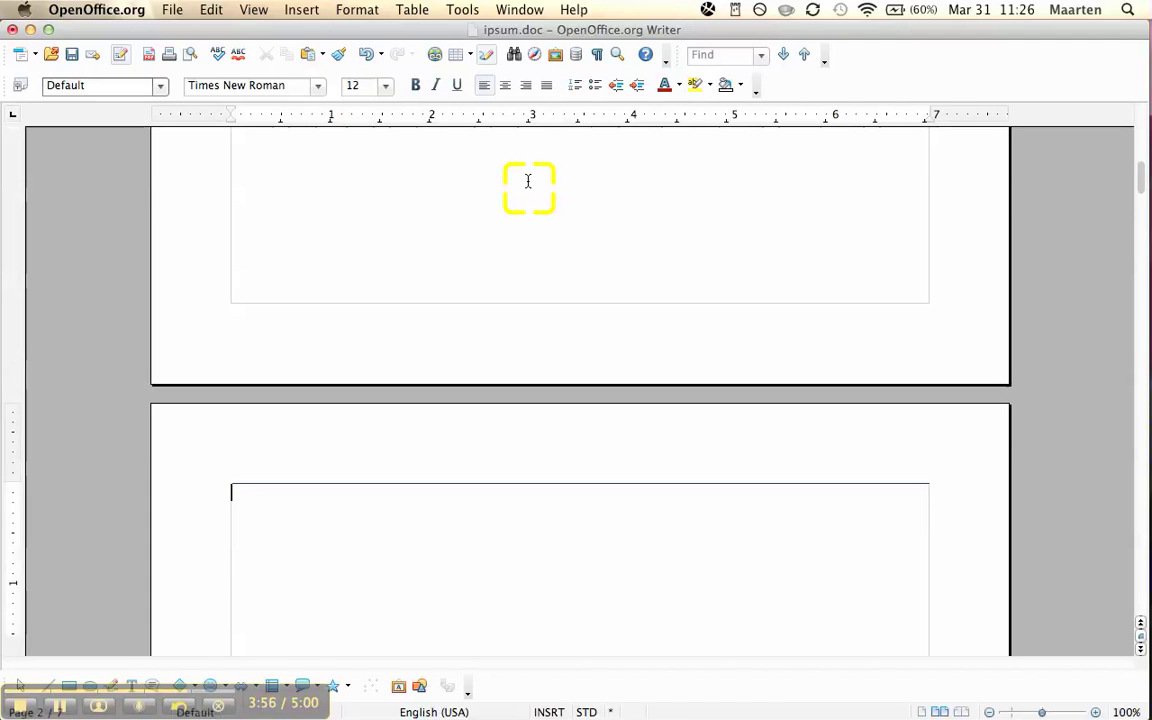
{"action": "key", "text": "Page_Up"}
{"action": "key", "text": "Page_Up"}
{"action": "key", "text": "Page_Up"}
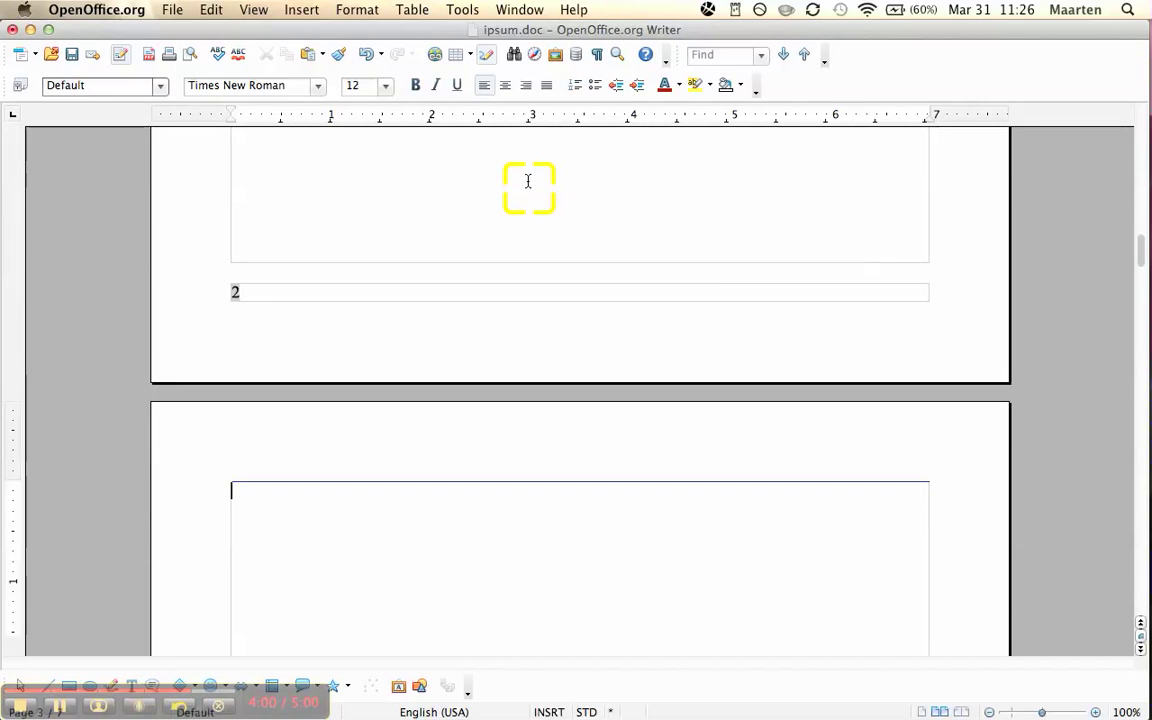
{"action": "key", "text": "Page_Up"}
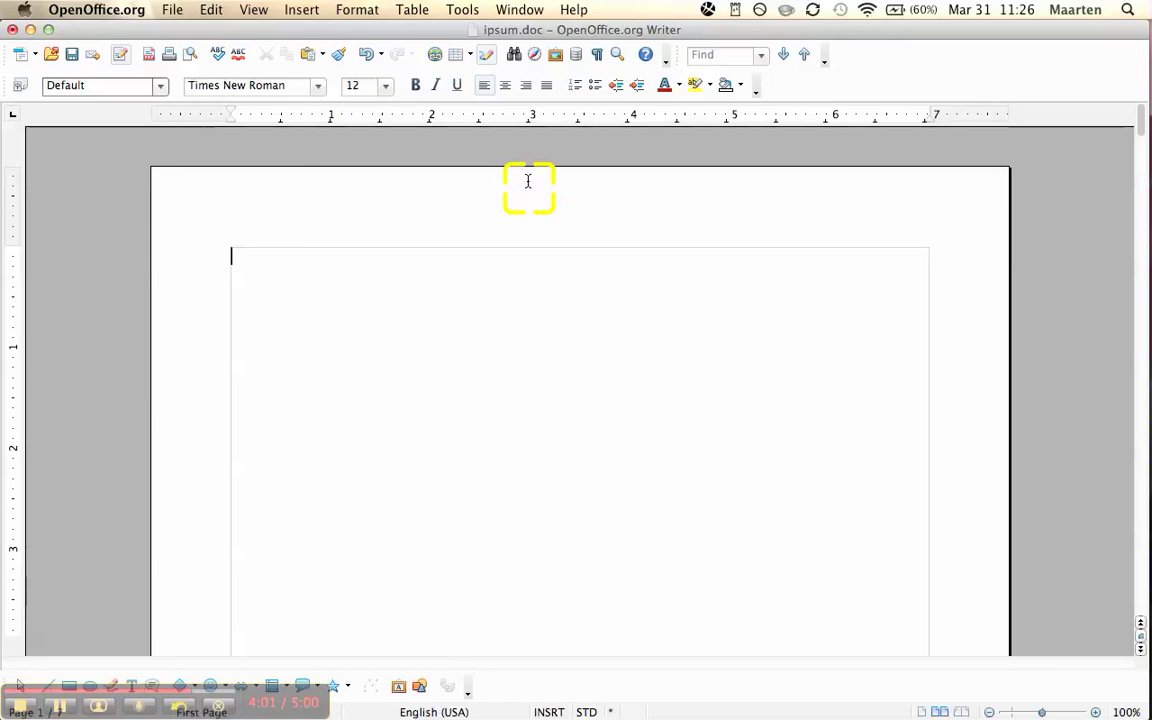
- Insert a manual page break using the Default page style, restarting page numbering at 1
{"action": "left_click", "coordinate": [296, 11]}
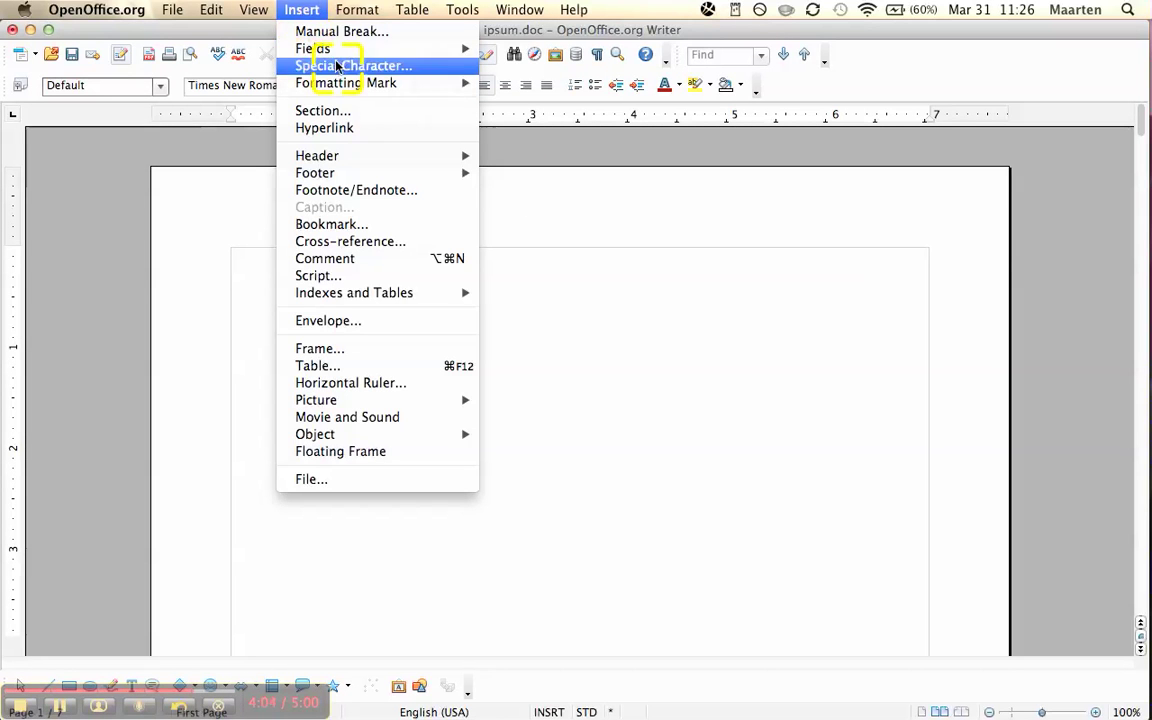
{"action": "left_click", "coordinate": [335, 31]}
{"action": "left_click", "coordinate": [466, 338]}
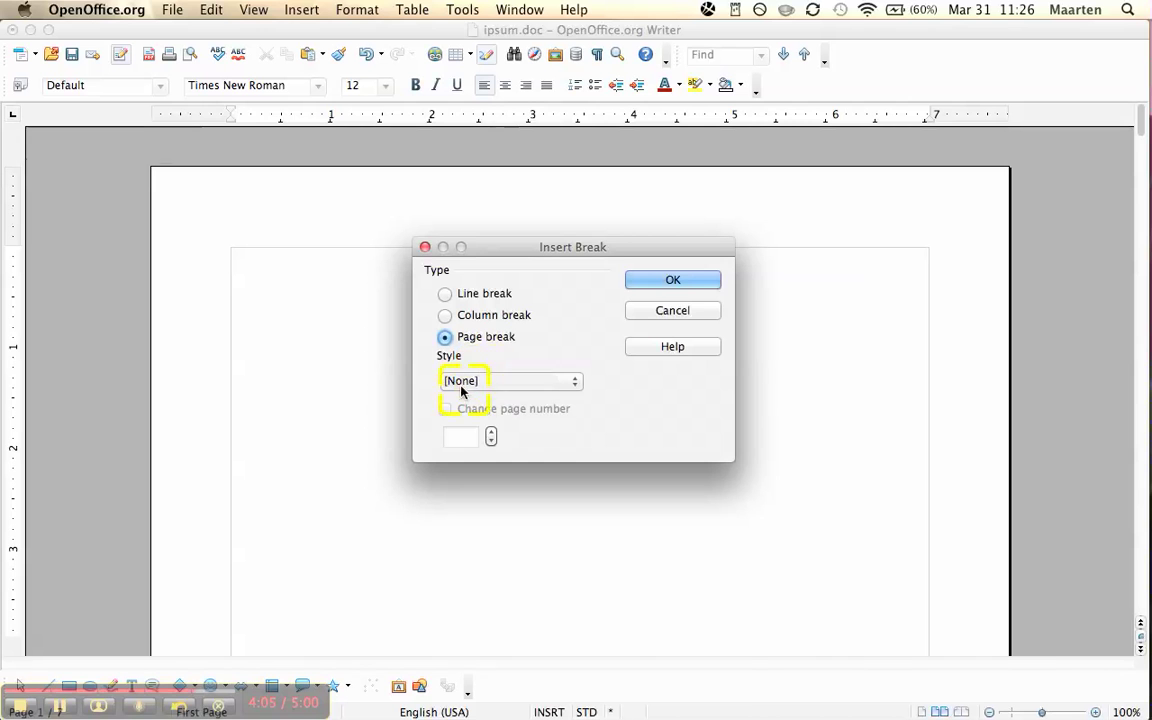
{"action": "left_click", "coordinate": [458, 381]}
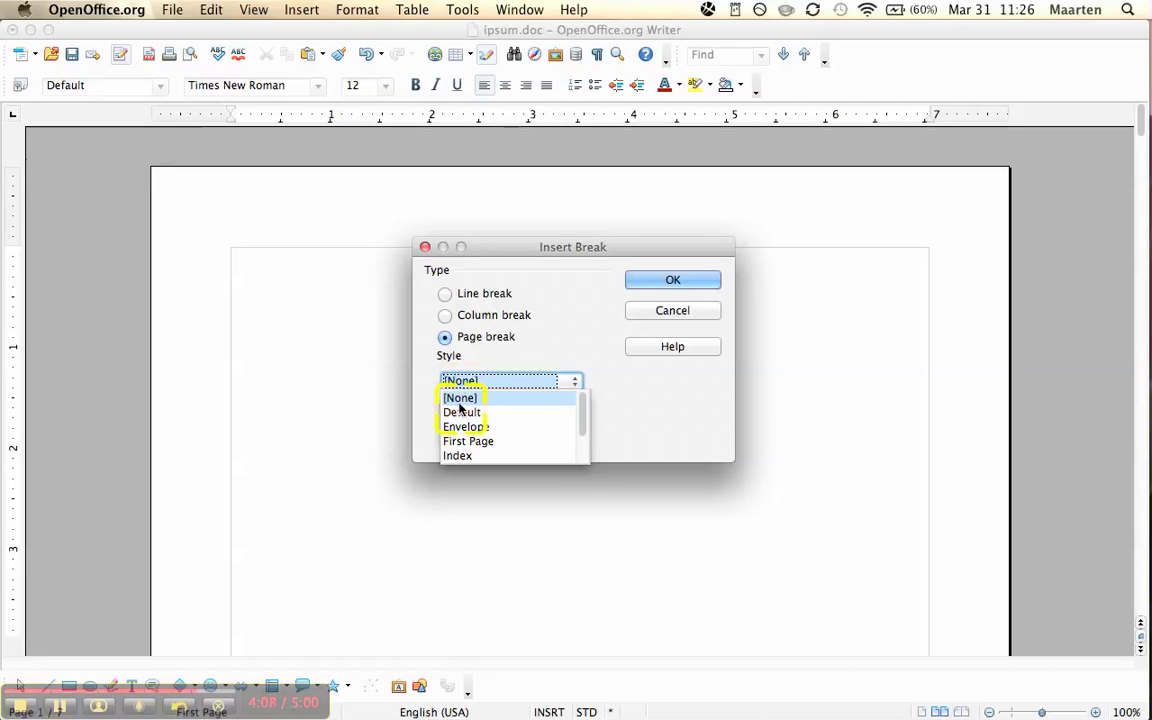
{"action": "left_click", "coordinate": [457, 408]}
{"action": "left_click", "coordinate": [445, 408]}
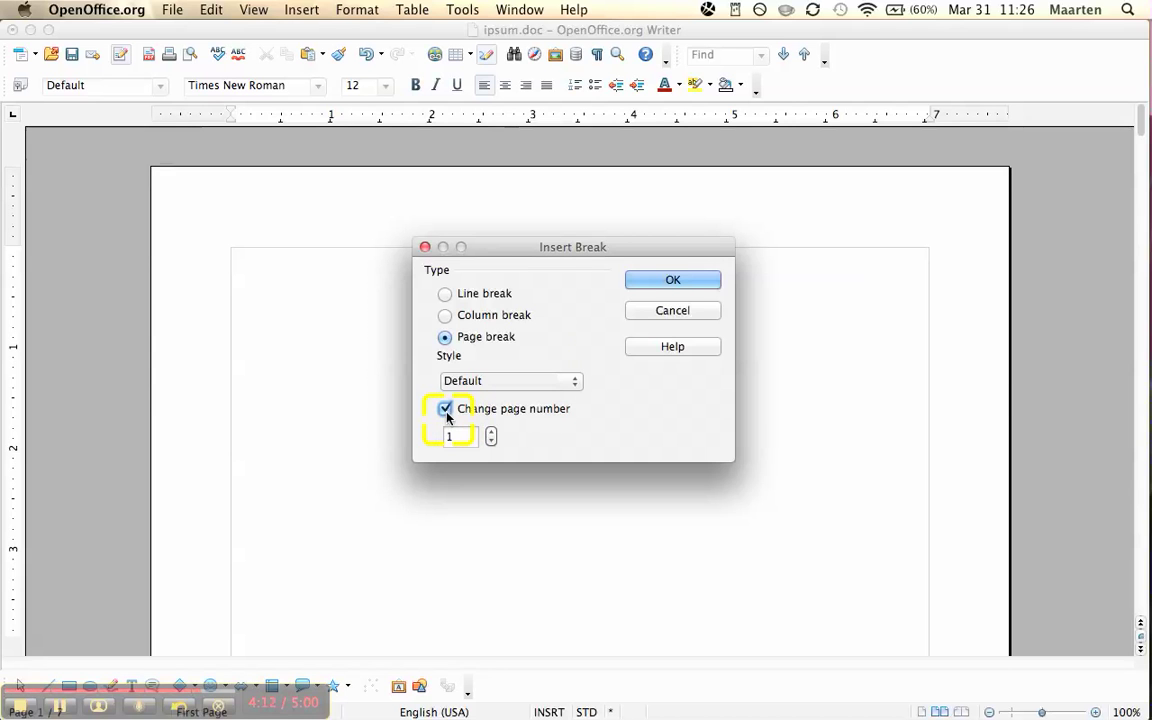
{"action": "left_click", "coordinate": [662, 279]}
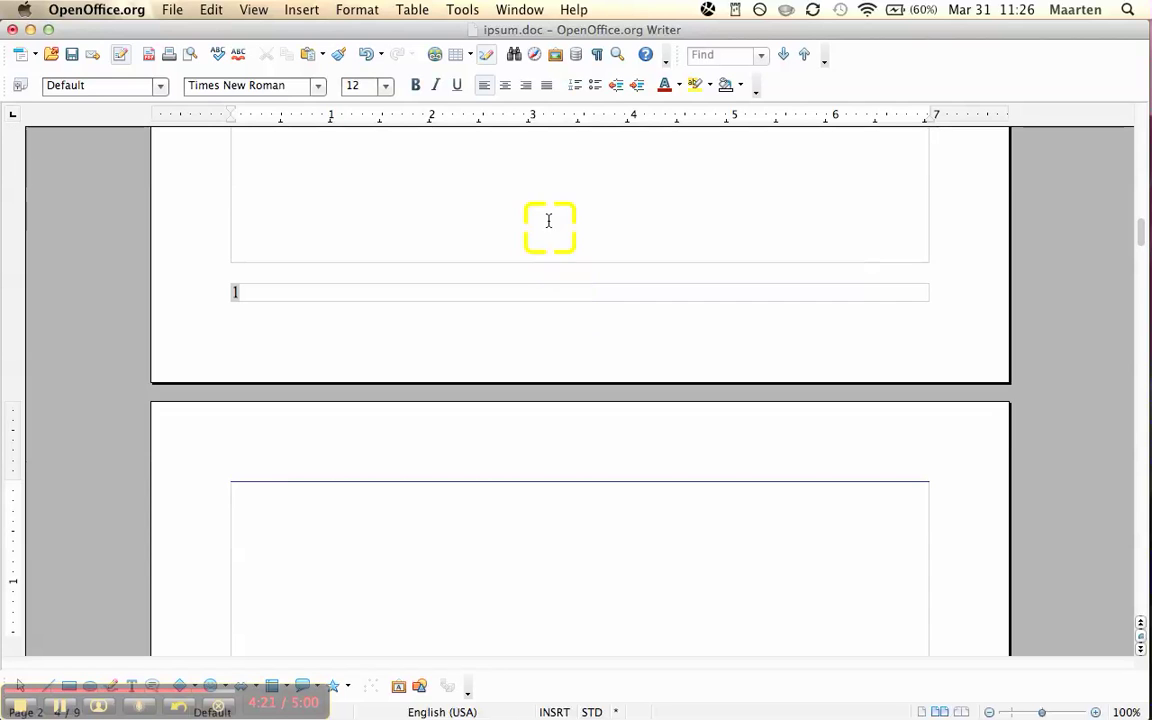
- Insert a Table of Contents with default settings, listing the four title entries
{"action": "left_click", "coordinate": [300, 10]}
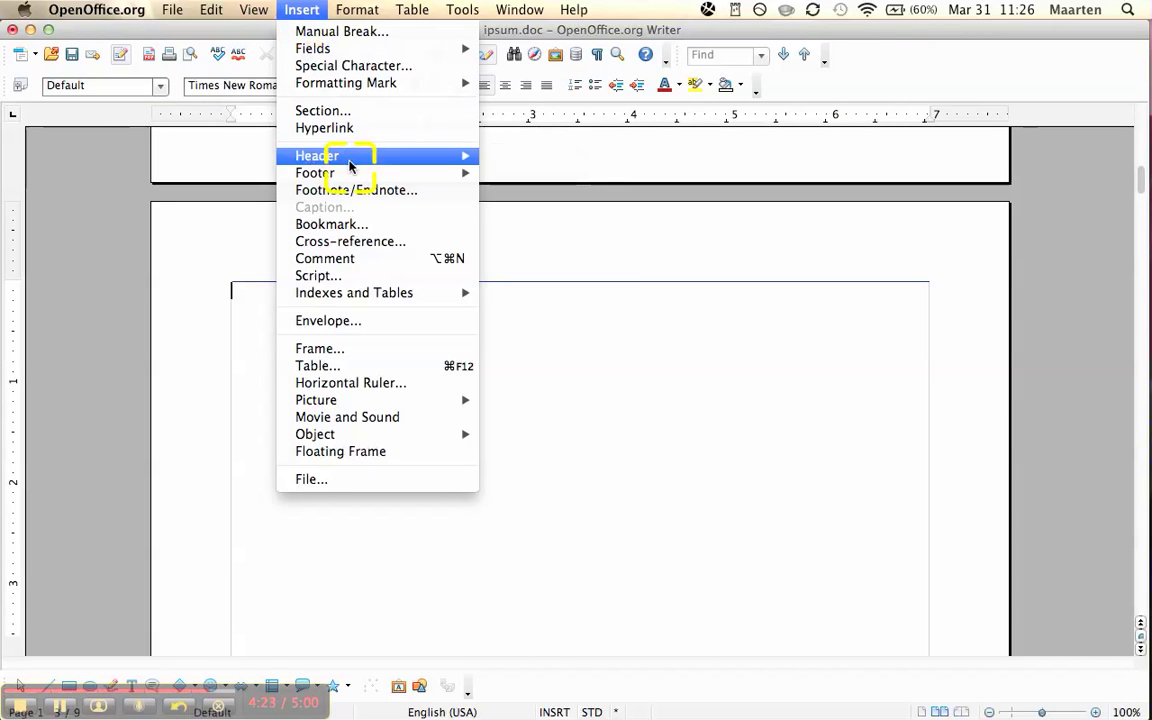
{"action": "mouse_move", "coordinate": [352, 294]}
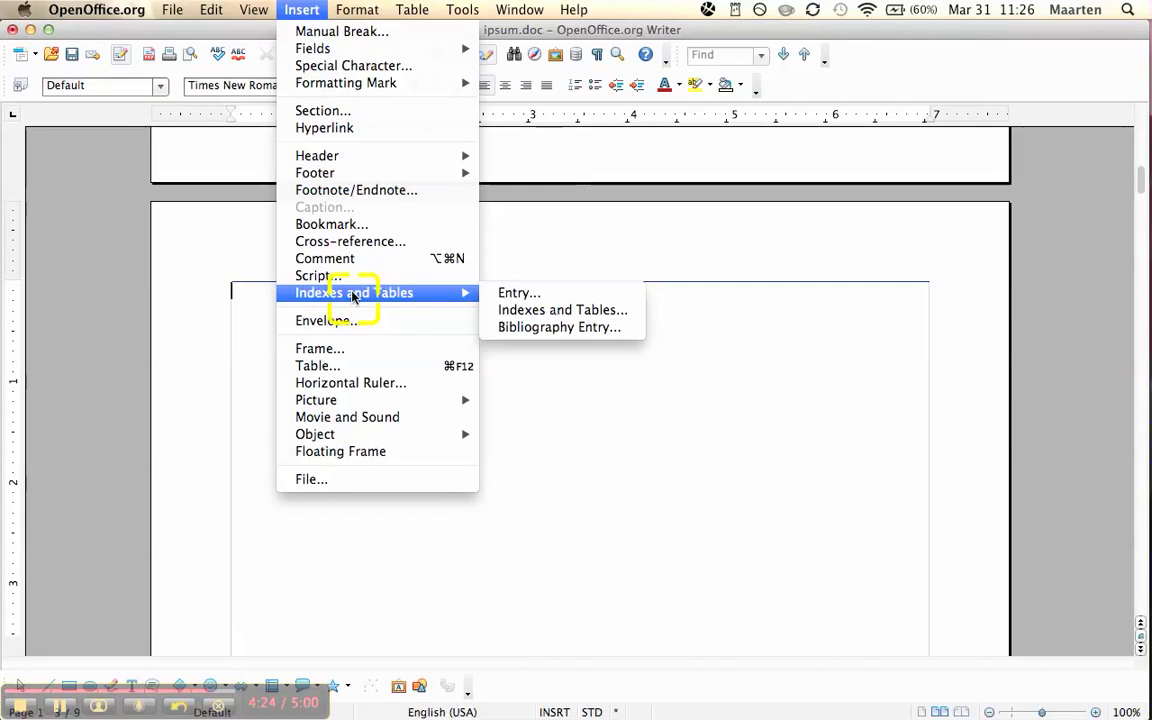
{"action": "left_click", "coordinate": [545, 310]}
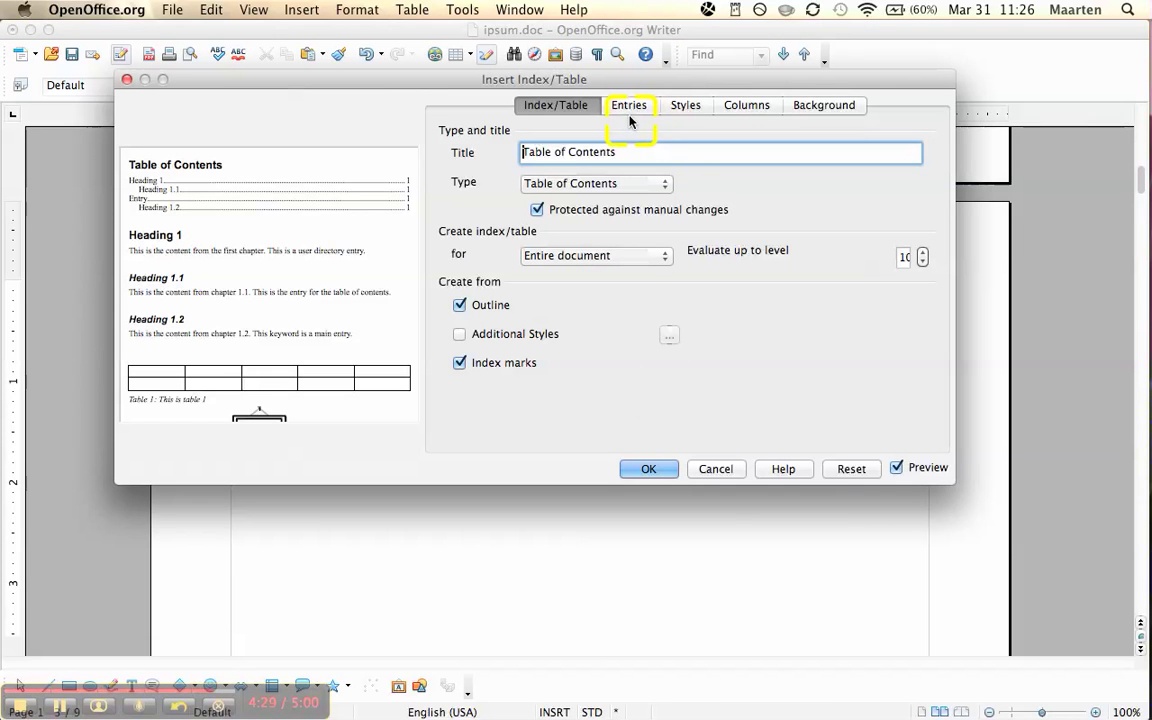
{"action": "left_click", "coordinate": [641, 469]}
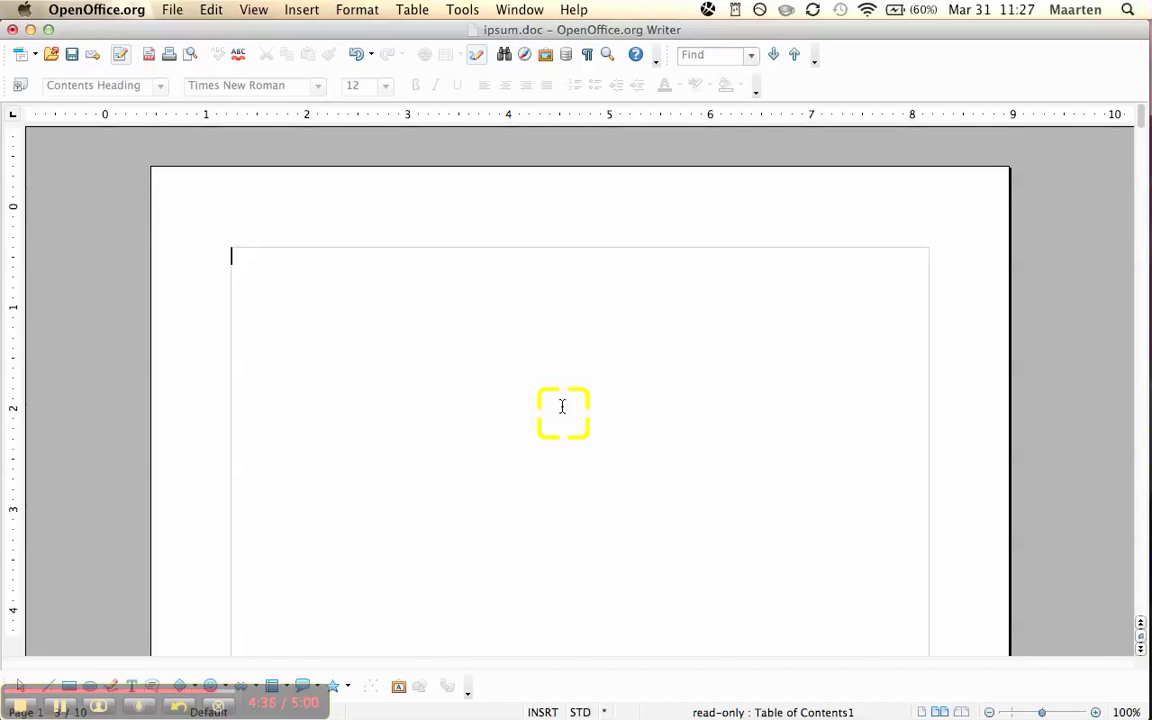
{"action": "key", "text": "Down"}
{"action": "key", "text": "Down"}
{"action": "key", "text": "Down"}
{"action": "key", "text": "Down"}
{"action": "key", "text": "Down"}
{"action": "key", "text": "Down"}
{"action": "key", "text": "Down"}
{"action": "key", "text": "Down"}
{"action": "key", "text": "Down"}
{"action": "key", "text": "Down"}
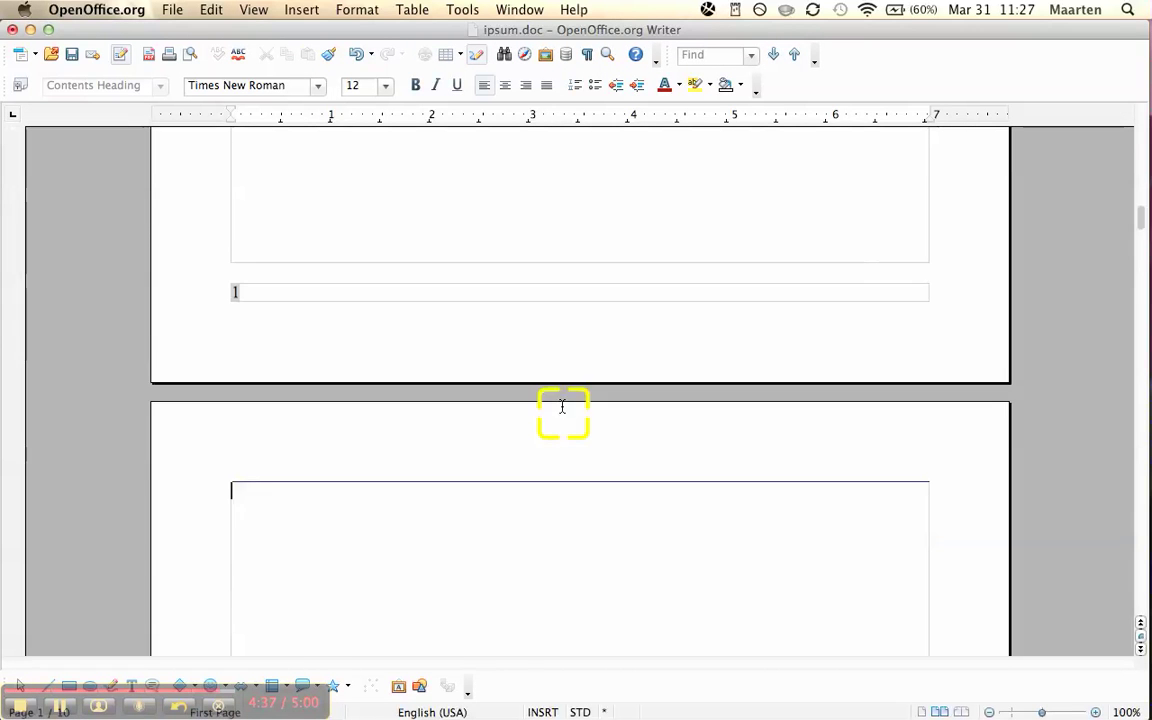
{"action": "key", "text": "Page_Down"}
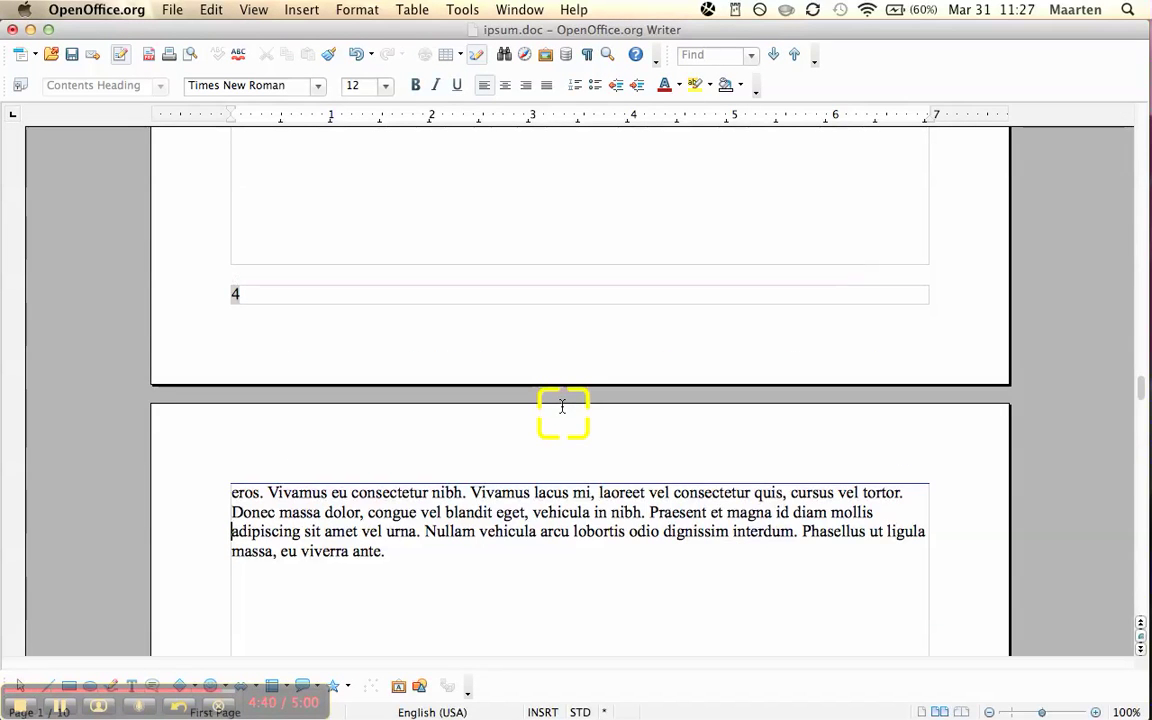
{"action": "key", "text": "Down"}
{"action": "key", "text": "Up"}
{"action": "key", "text": "Up"}
{"action": "key", "text": "Page_Up"}
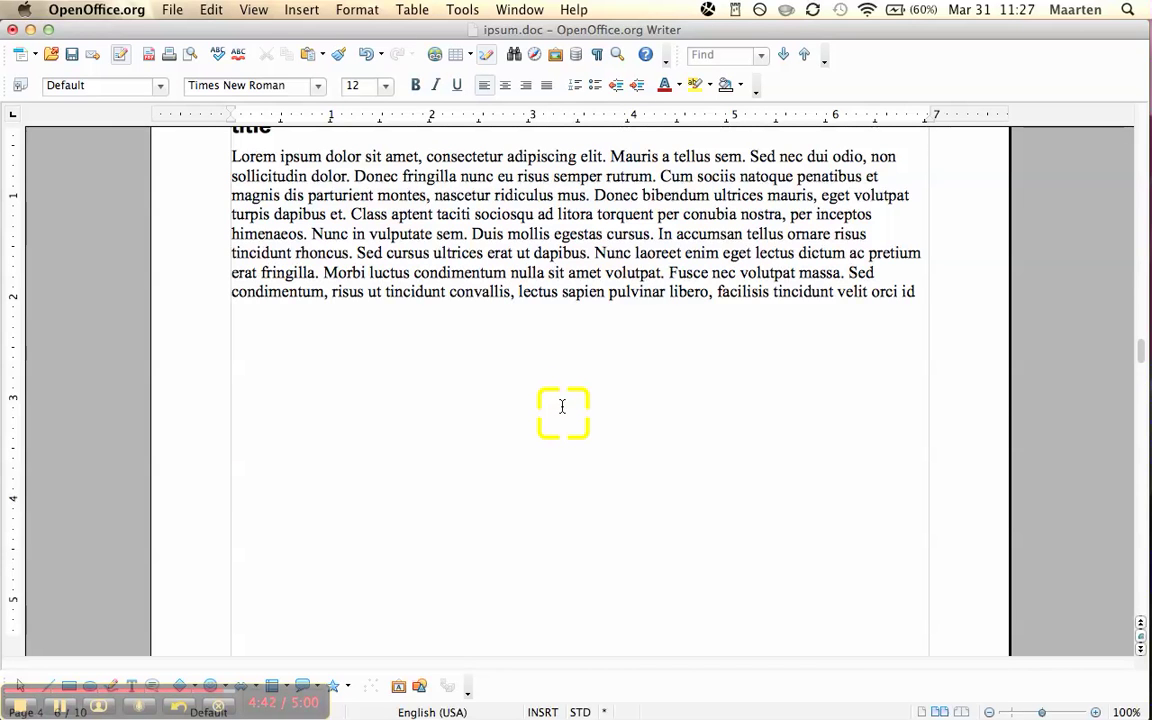
{"action": "key", "text": "Page_Down"}
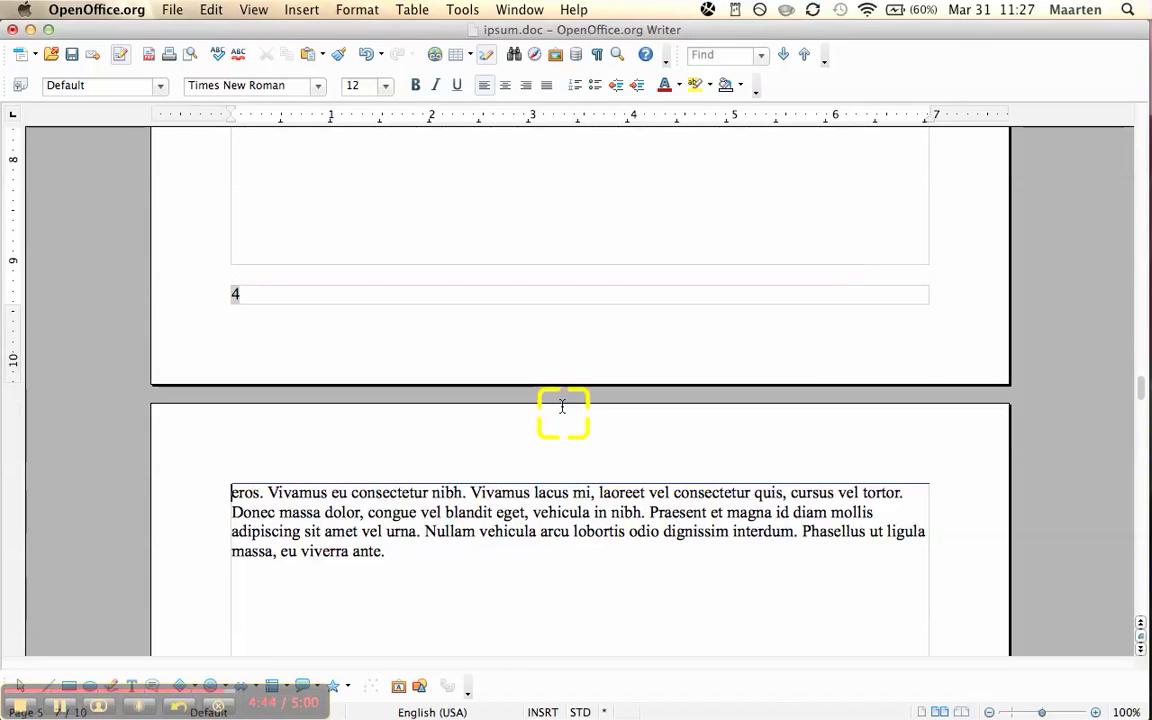
{"action": "key", "text": "Page_Up"}
{"action": "key", "text": "Up"}
{"action": "key", "text": "Up"}
{"action": "key", "text": "Up"}
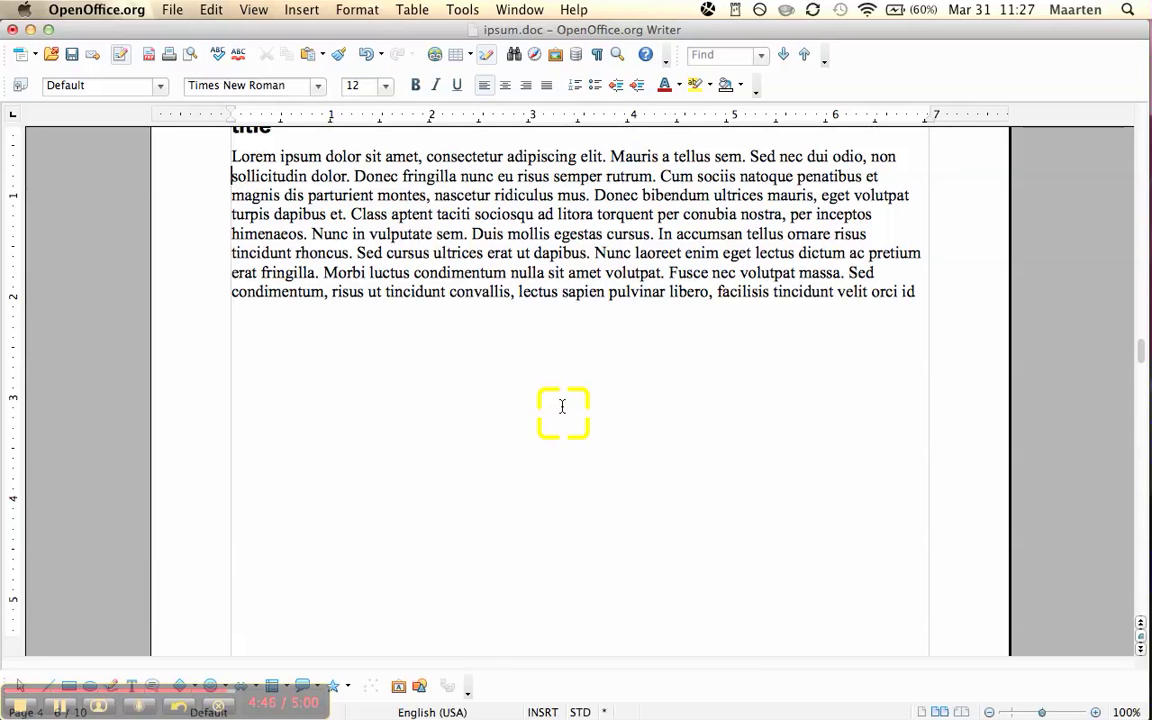